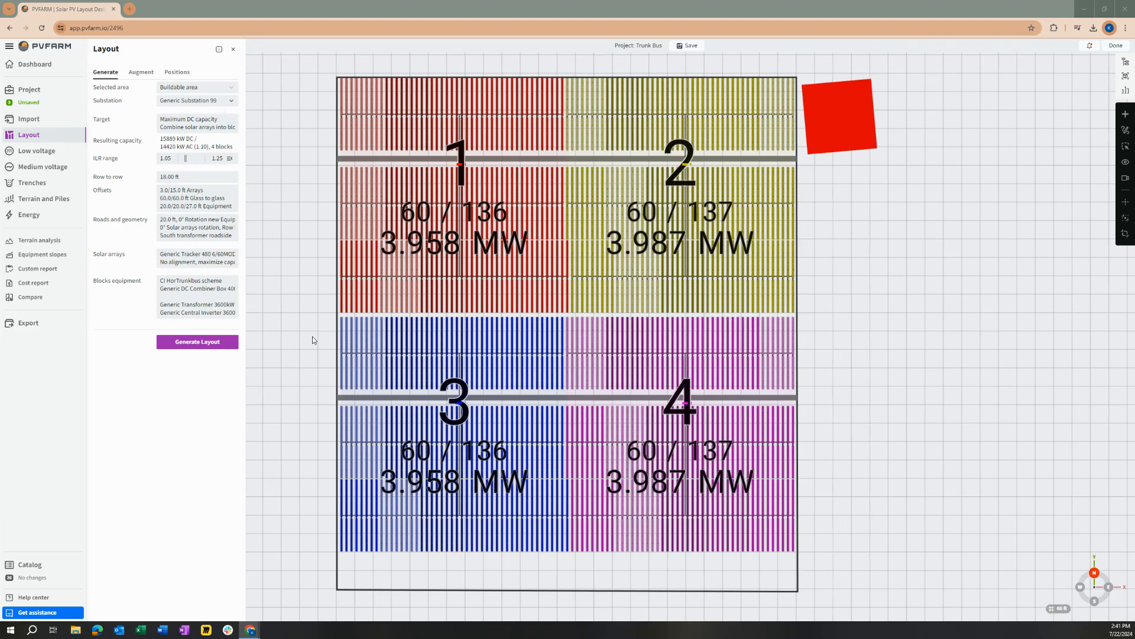
{"action": "scroll", "coordinate": [309, 250], "scroll_direction": "down", "scroll_amount": 2}
{"action": "left_click_drag", "start_coordinate": [307, 258], "coordinate": [417, 281]}
{"action": "scroll", "coordinate": [377, 299], "scroll_direction": "up", "scroll_amount": 2}
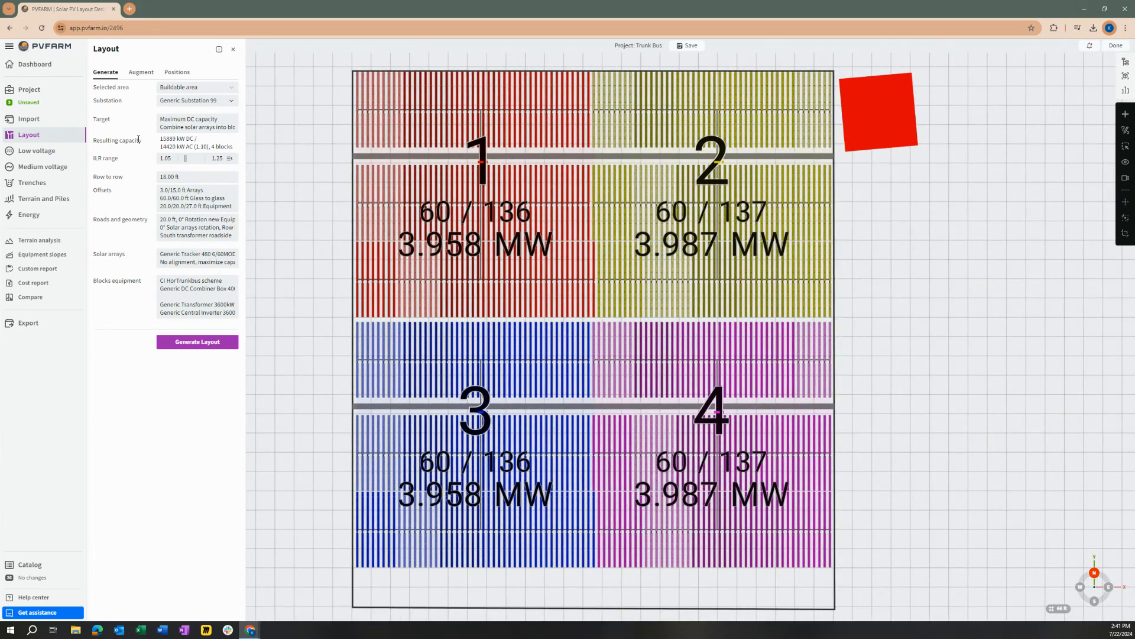
Step: Save the project as a new version with the description "Horizontal Trunk Bus/ 400 A CBs"
{"action": "left_click", "coordinate": [28, 103]}
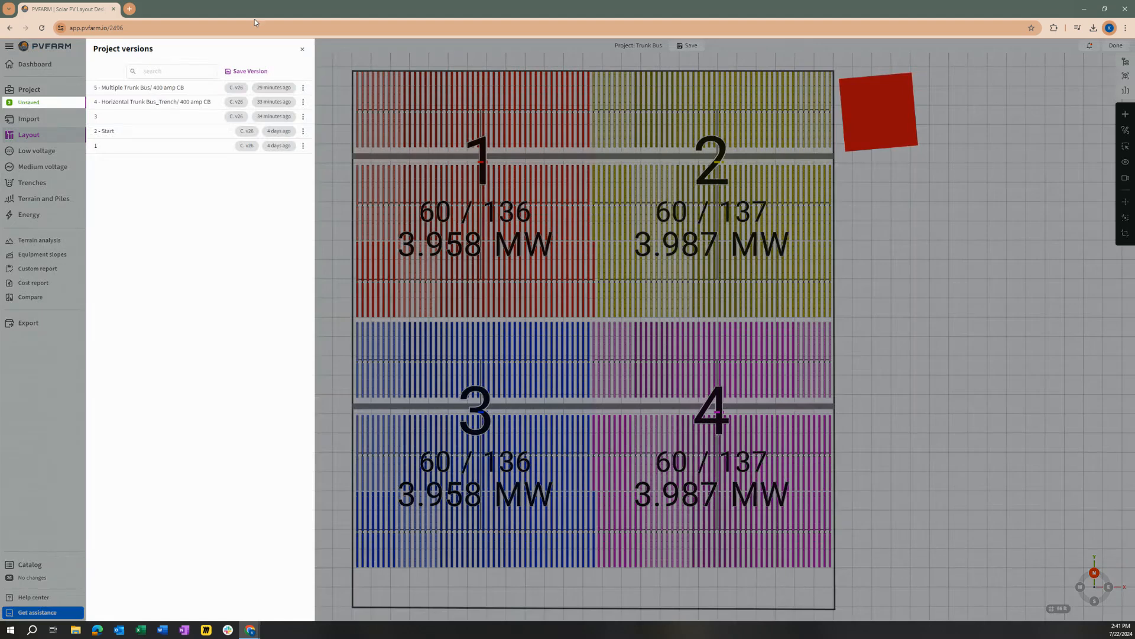
{"action": "left_click", "coordinate": [267, 70]}
{"action": "left_click", "coordinate": [235, 228]}
{"action": "type", "text": "Hori"}
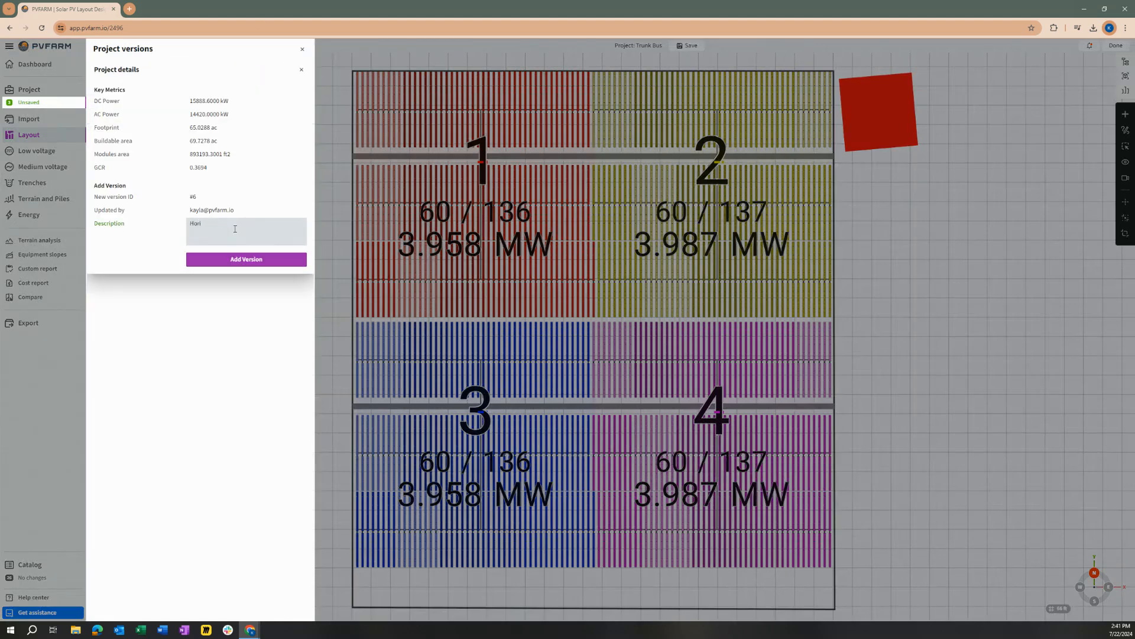
{"action": "type", "text": "zontal Trunk Bus/ 400 A CBs"}
{"action": "left_click", "coordinate": [247, 260]}
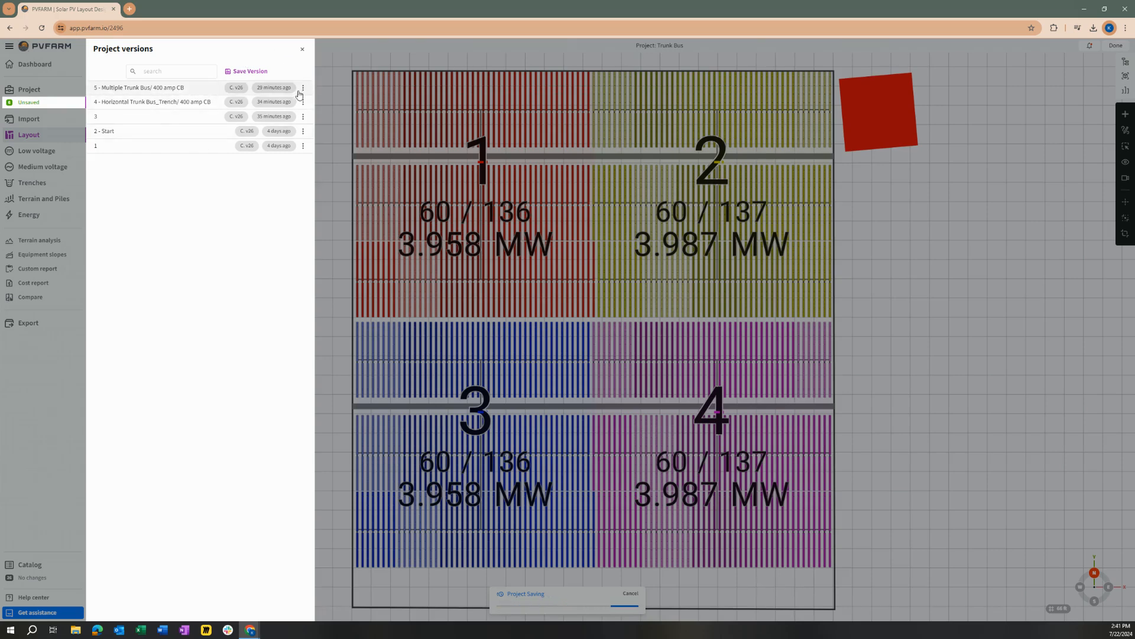
{"action": "left_click", "coordinate": [302, 52]}
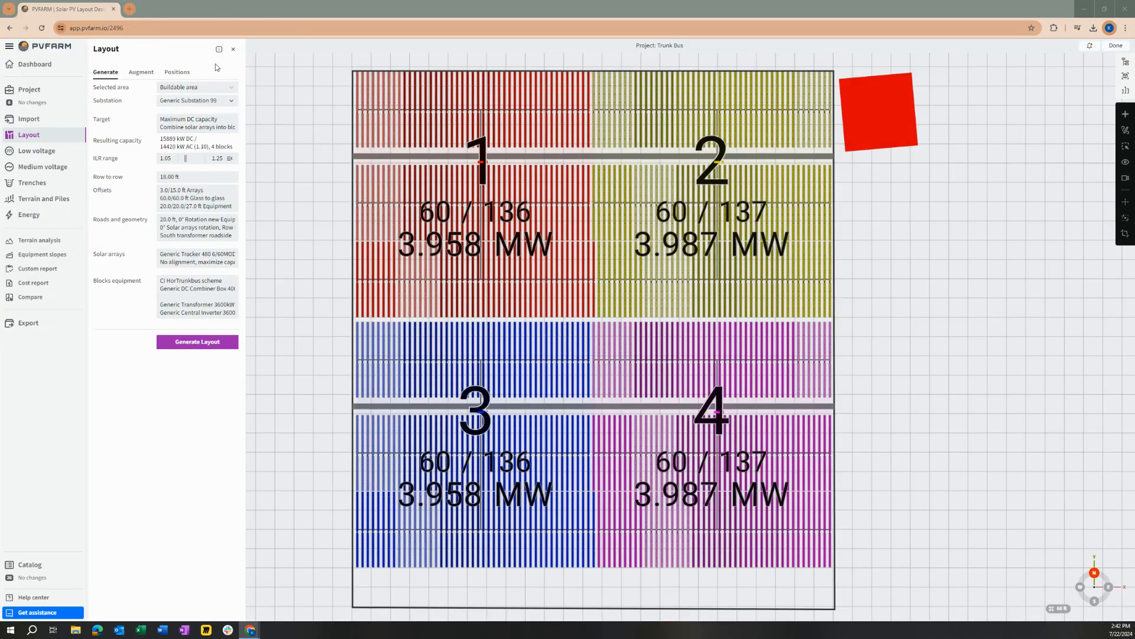
Step: Open the custom report and filter its type column to show only lv-wire entries
{"action": "left_click", "coordinate": [233, 50]}
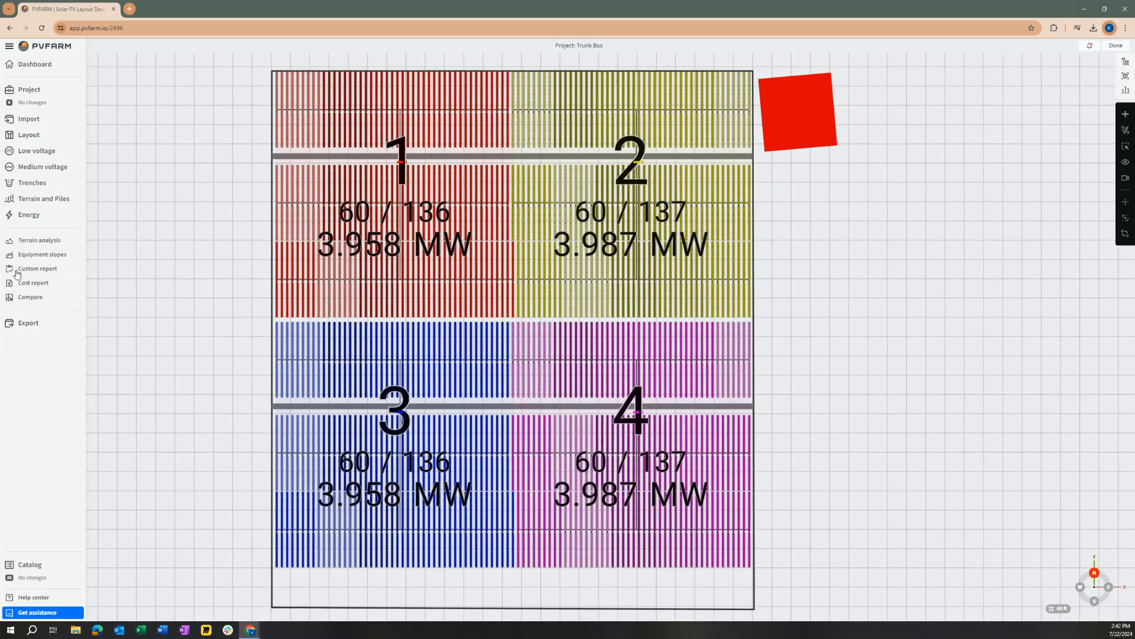
{"action": "left_click", "coordinate": [61, 274]}
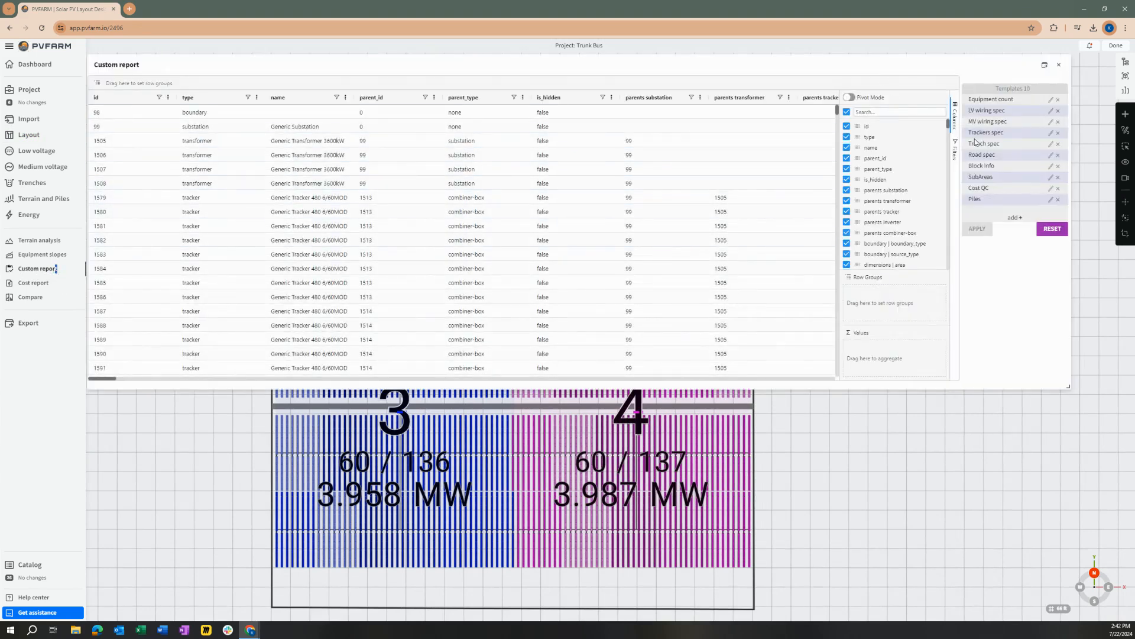
{"action": "left_click", "coordinate": [956, 158]}
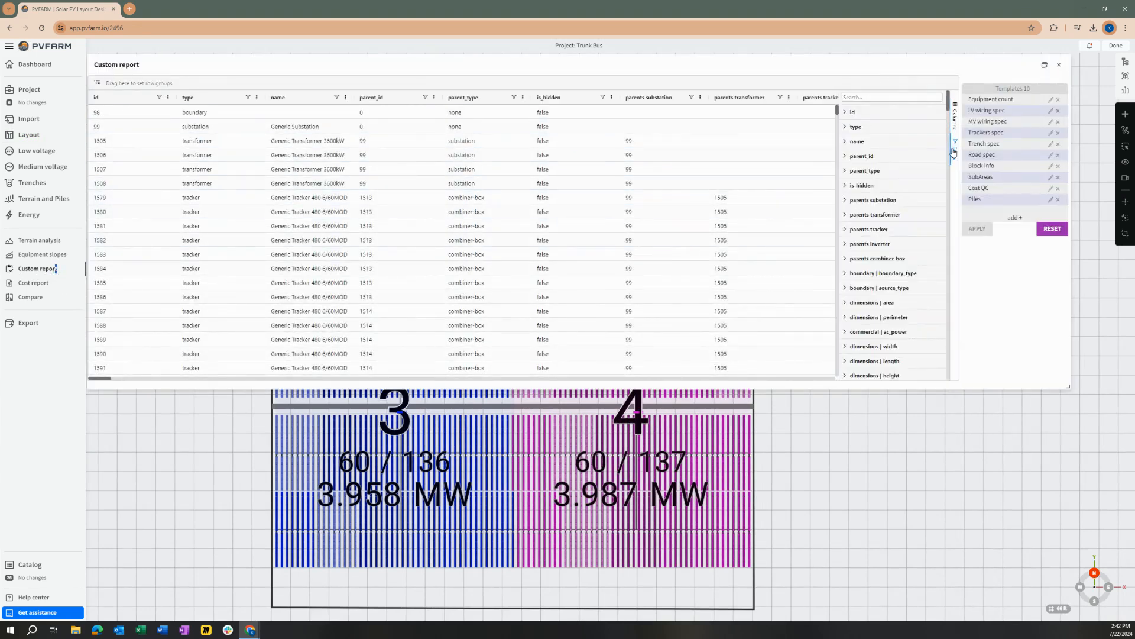
{"action": "left_click", "coordinate": [846, 127]}
{"action": "left_click", "coordinate": [853, 158]}
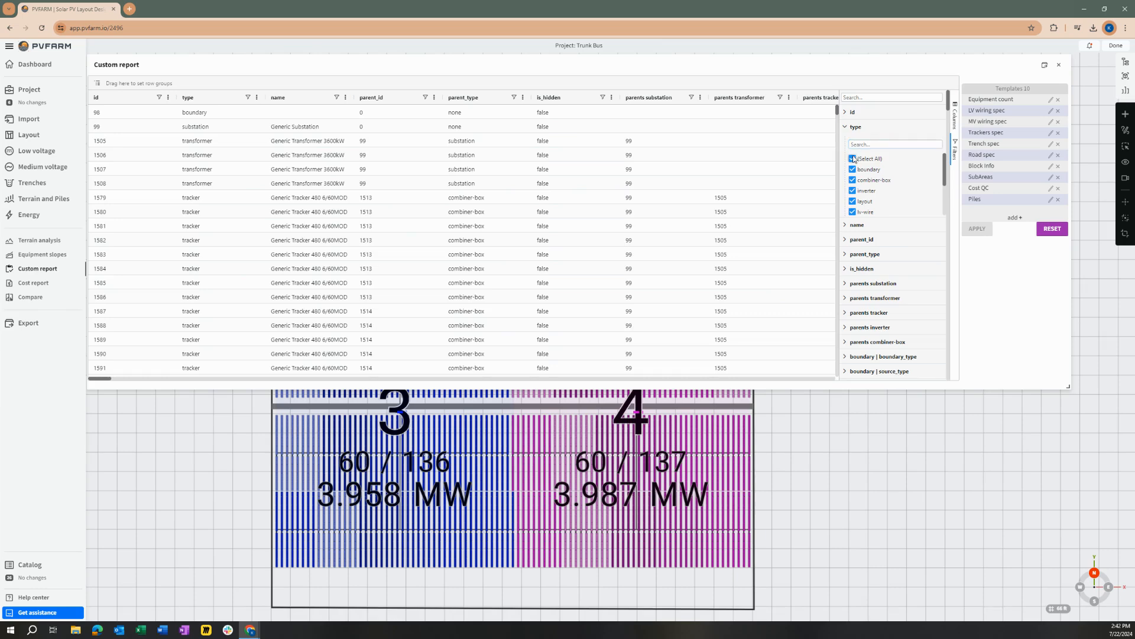
{"action": "left_click", "coordinate": [853, 212]}
Step: Clear all report columns and show only id and type
{"action": "left_click", "coordinate": [955, 116]}
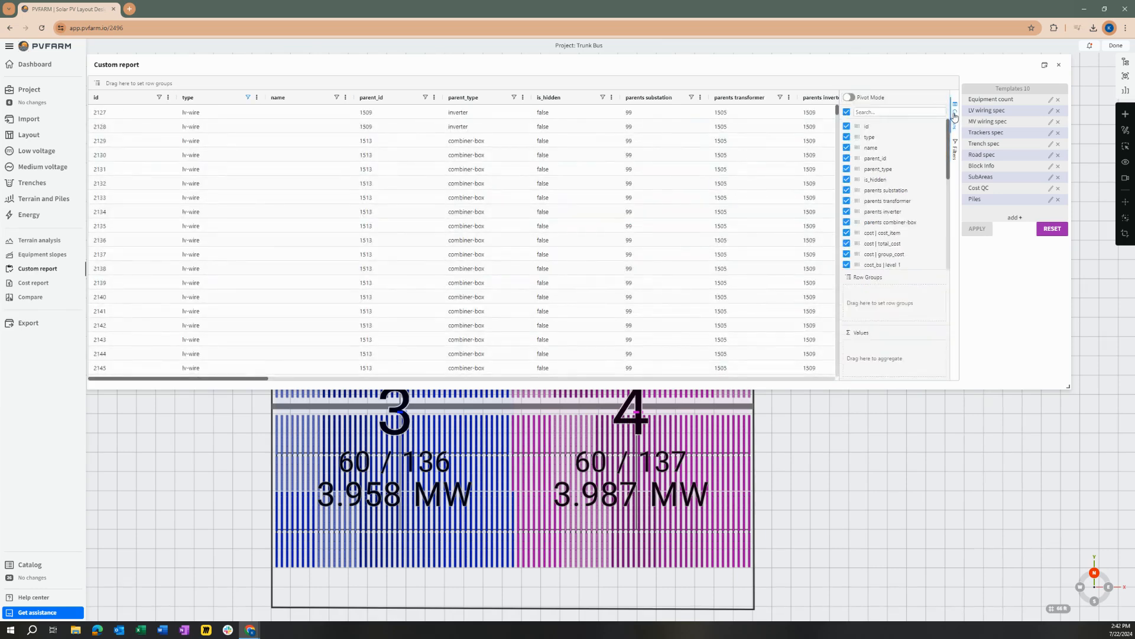
{"action": "left_click", "coordinate": [847, 112]}
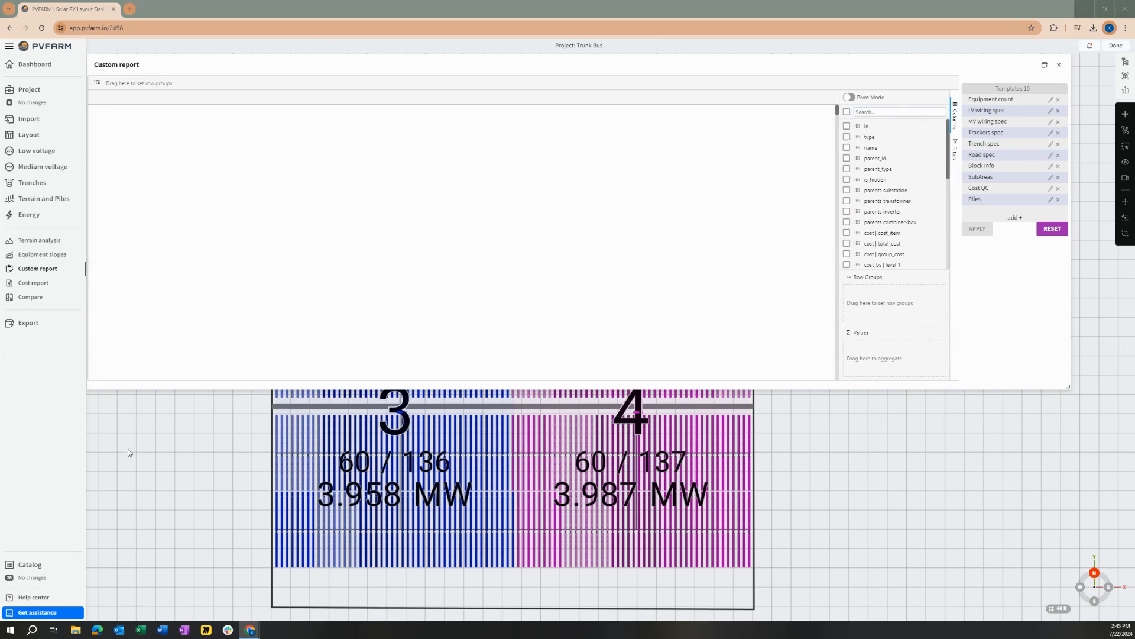
{"action": "left_click", "coordinate": [846, 126]}
{"action": "left_click", "coordinate": [847, 138]}
Step: Add the specification columns for type, gauge, material, phase, temperature, ampacity, resistivity and reactance to the report
{"action": "scroll", "coordinate": [849, 198], "scroll_direction": "down", "scroll_amount": 5}
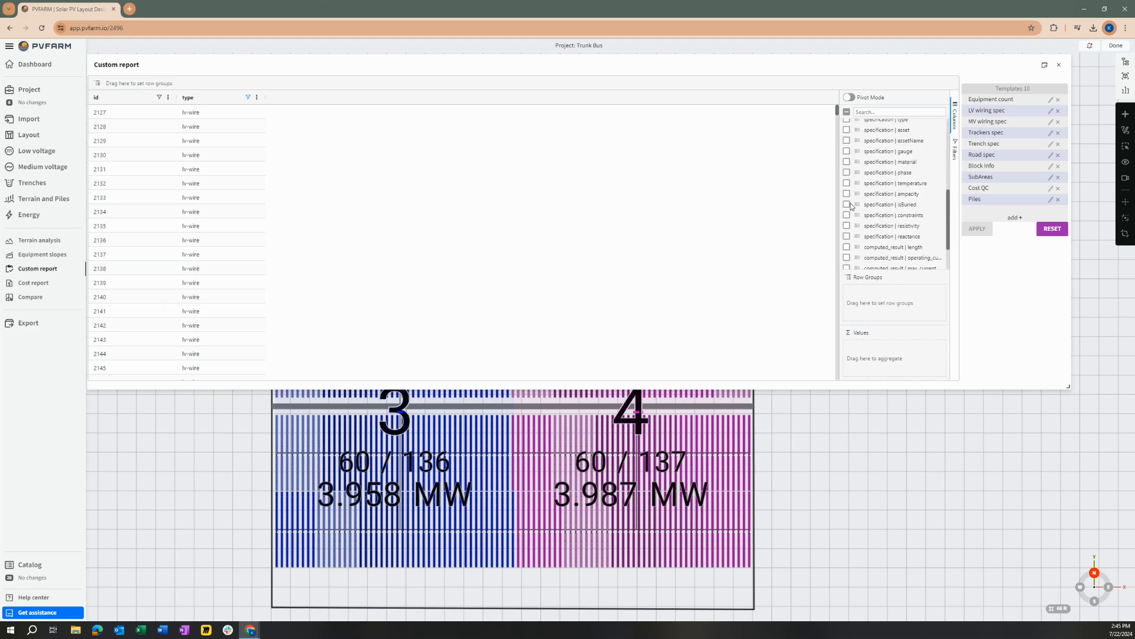
{"action": "left_click", "coordinate": [847, 164]}
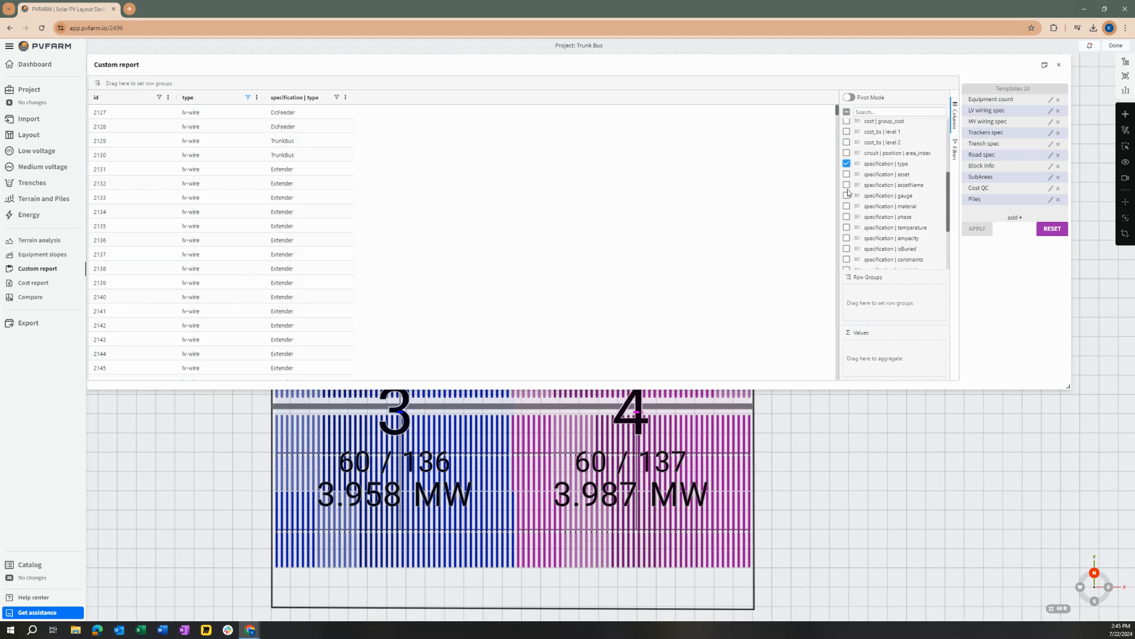
{"action": "left_click", "coordinate": [846, 196]}
{"action": "left_click", "coordinate": [847, 207]}
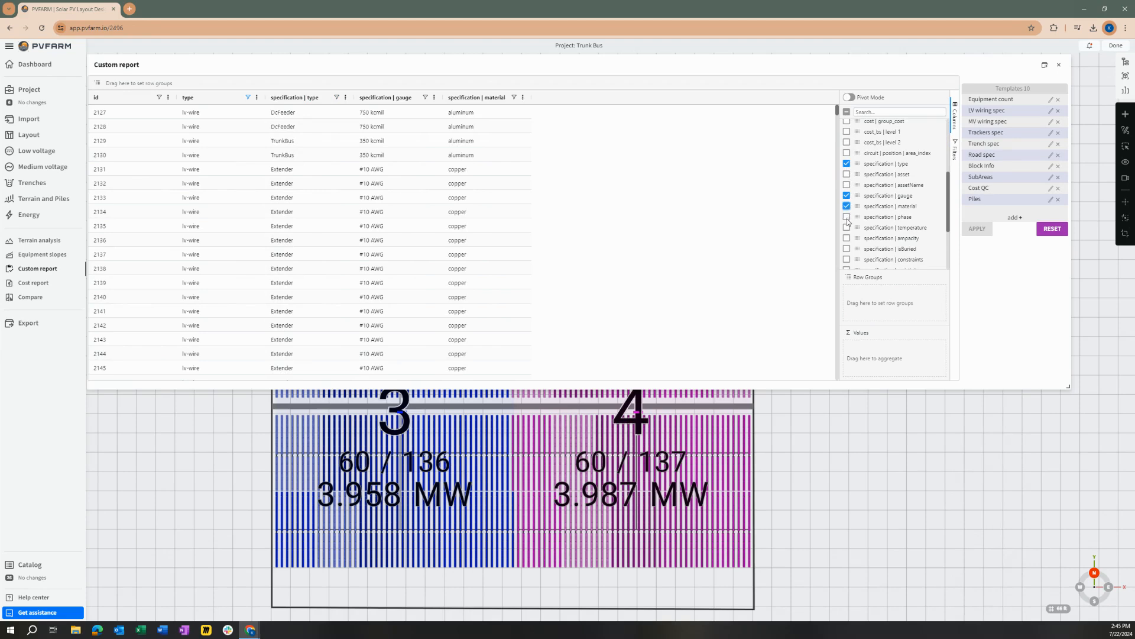
{"action": "left_click", "coordinate": [847, 217]}
{"action": "left_click", "coordinate": [847, 227]}
{"action": "left_click", "coordinate": [847, 238]}
{"action": "scroll", "coordinate": [847, 248], "scroll_direction": "down", "scroll_amount": 1}
{"action": "left_click", "coordinate": [846, 226]}
{"action": "left_click", "coordinate": [847, 236]}
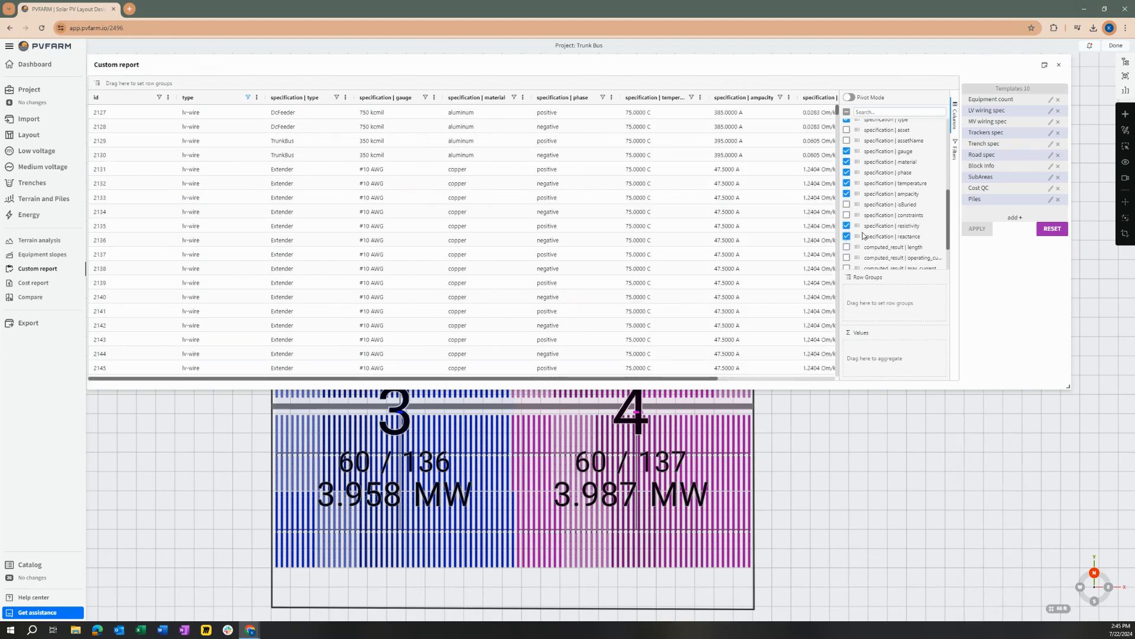
Step: Add the computed_result columns for length, operating current, max current, power, losses and voltage drop
{"action": "scroll", "coordinate": [848, 236], "scroll_direction": "down", "scroll_amount": 1}
{"action": "left_click", "coordinate": [847, 199]}
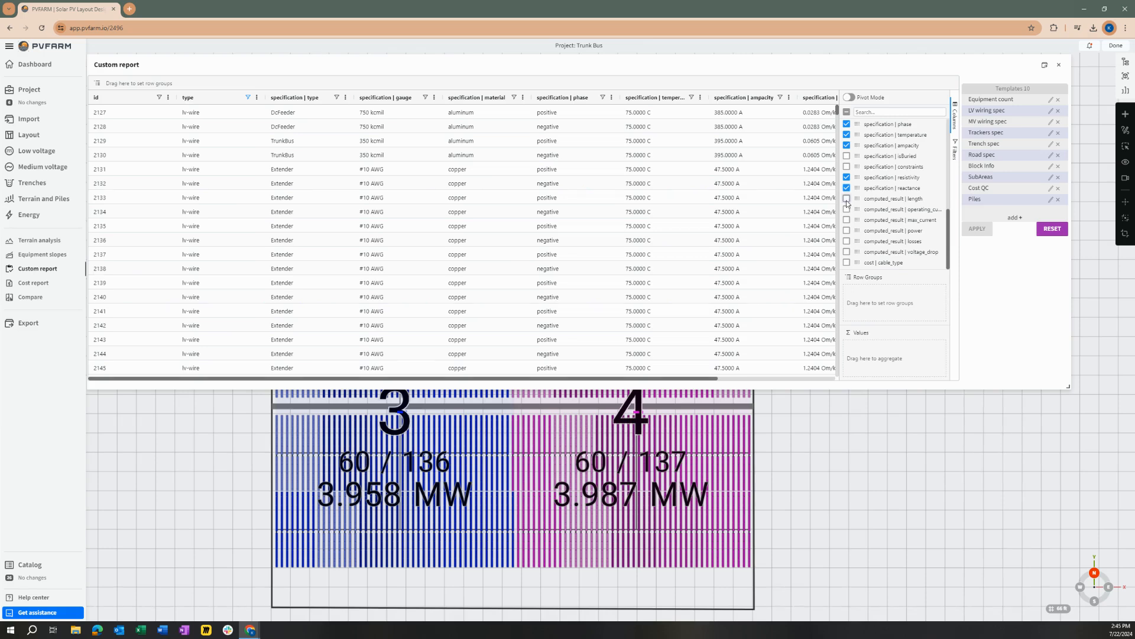
{"action": "left_click", "coordinate": [847, 209]}
{"action": "left_click", "coordinate": [846, 220]}
{"action": "left_click", "coordinate": [847, 231]}
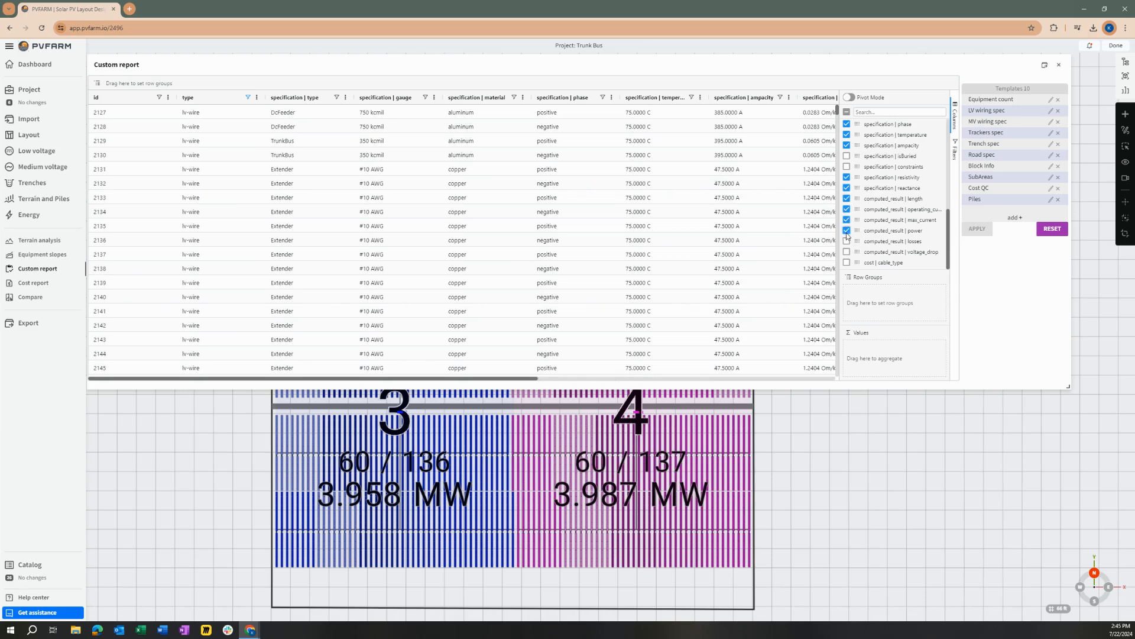
{"action": "left_click", "coordinate": [847, 242]}
{"action": "left_click", "coordinate": [847, 252]}
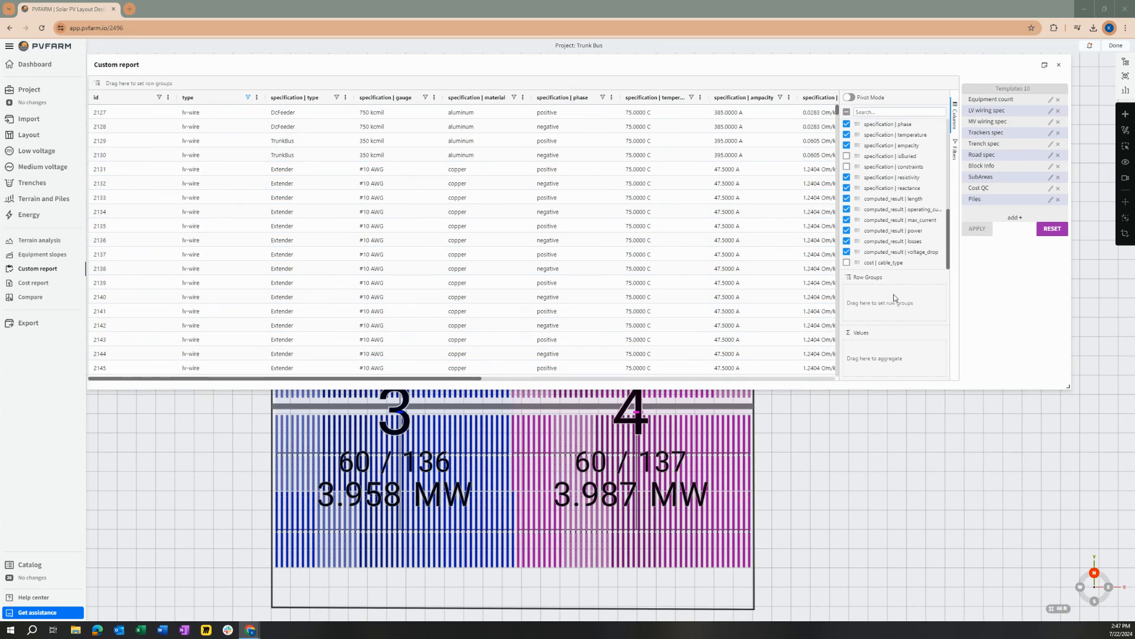
Step: Group the report rows by specification | type
{"action": "scroll", "coordinate": [879, 193], "scroll_direction": "up", "scroll_amount": 3}
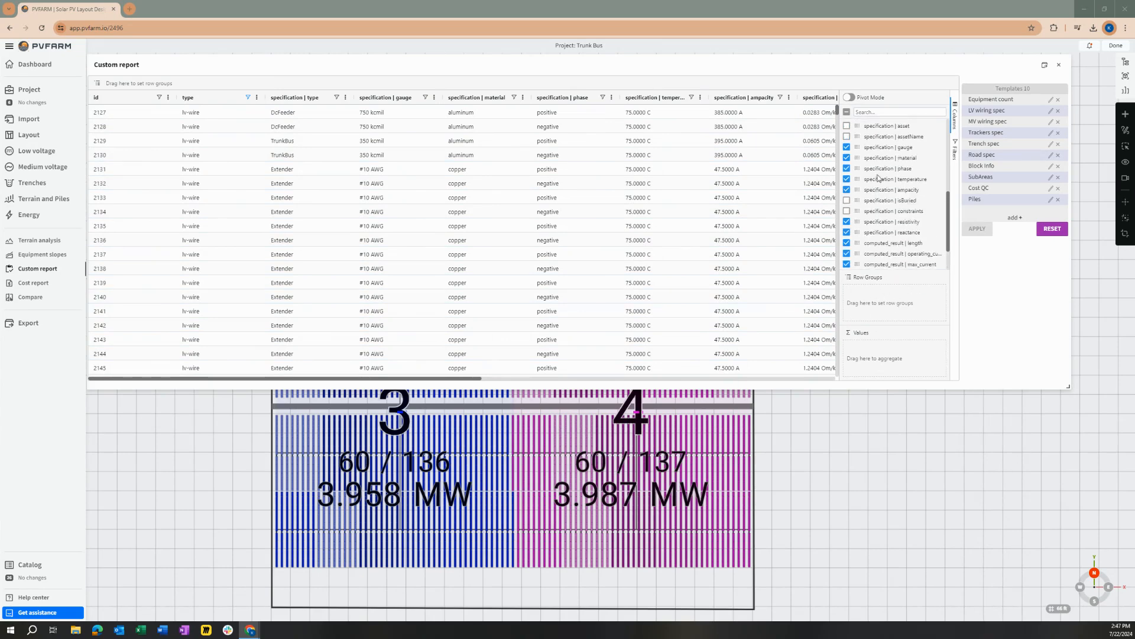
{"action": "left_click_drag", "start_coordinate": [859, 157], "coordinate": [864, 297]}
{"action": "scroll", "coordinate": [864, 131], "scroll_direction": "up", "scroll_amount": 3}
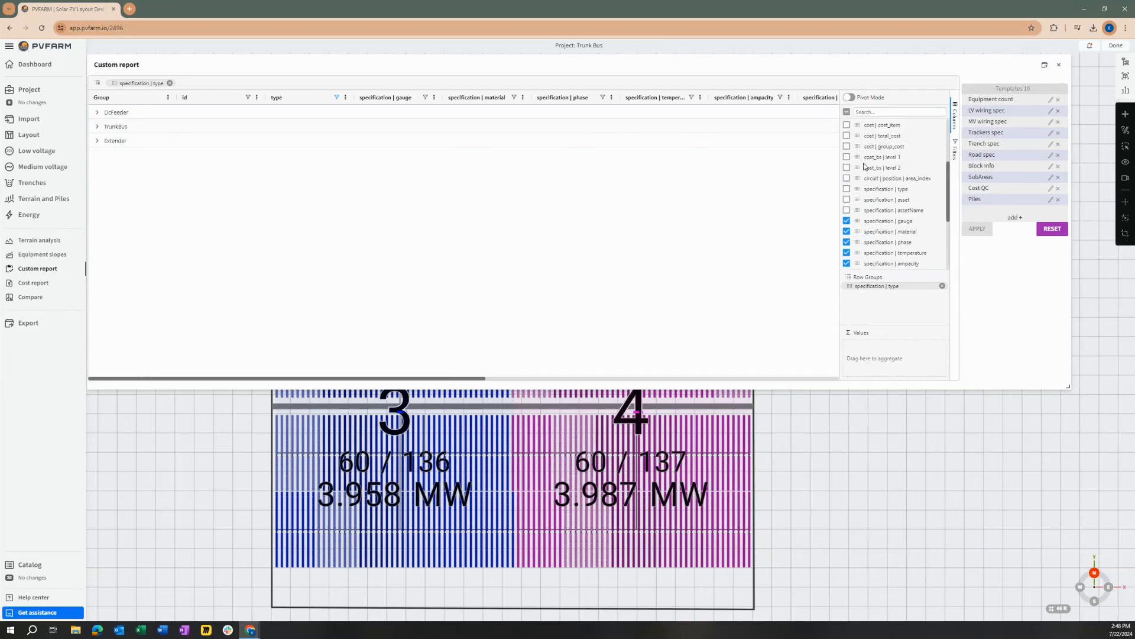
Step: Reduce the grouped report's columns to only id and type
{"action": "left_click", "coordinate": [846, 112]}
{"action": "left_click", "coordinate": [847, 112]}
{"action": "left_click", "coordinate": [846, 126]}
{"action": "left_click", "coordinate": [847, 137]}
Step: Expand the TrunkBus group and look through its wire entries
{"action": "double_click", "coordinate": [112, 132]}
{"action": "scroll", "coordinate": [249, 231], "scroll_direction": "down", "scroll_amount": 4}
{"action": "scroll", "coordinate": [250, 237], "scroll_direction": "down", "scroll_amount": 2}
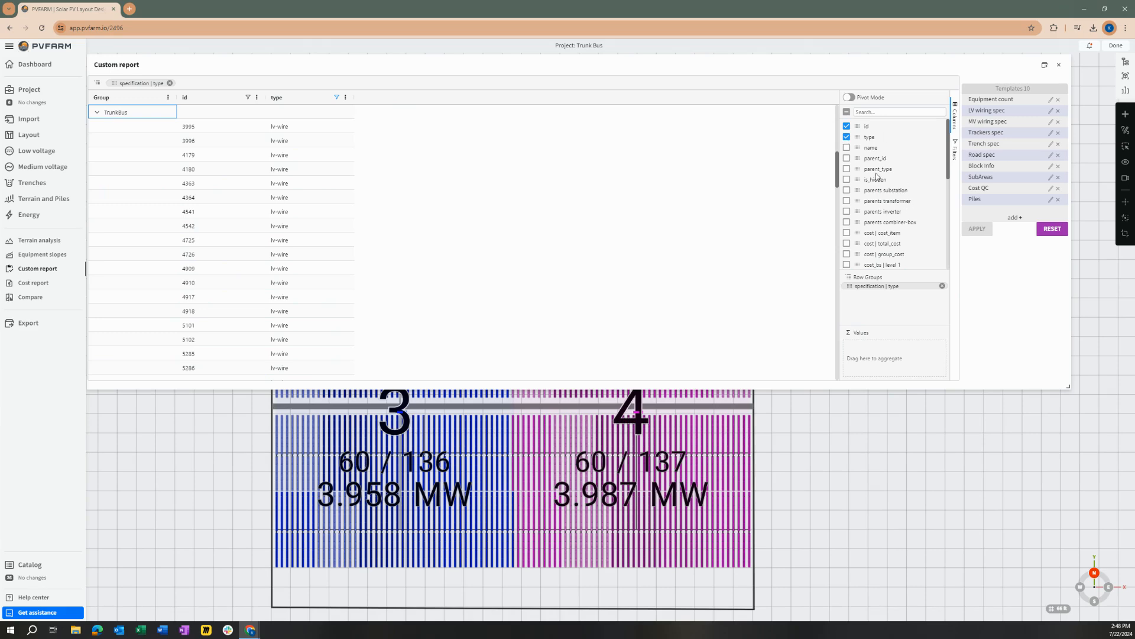
Step: Group the rows by parents transformer above specification type, and expand transformer 1508 to check its TrunkBus and DcFeeder wires
{"action": "left_click_drag", "start_coordinate": [856, 168], "coordinate": [855, 293]}
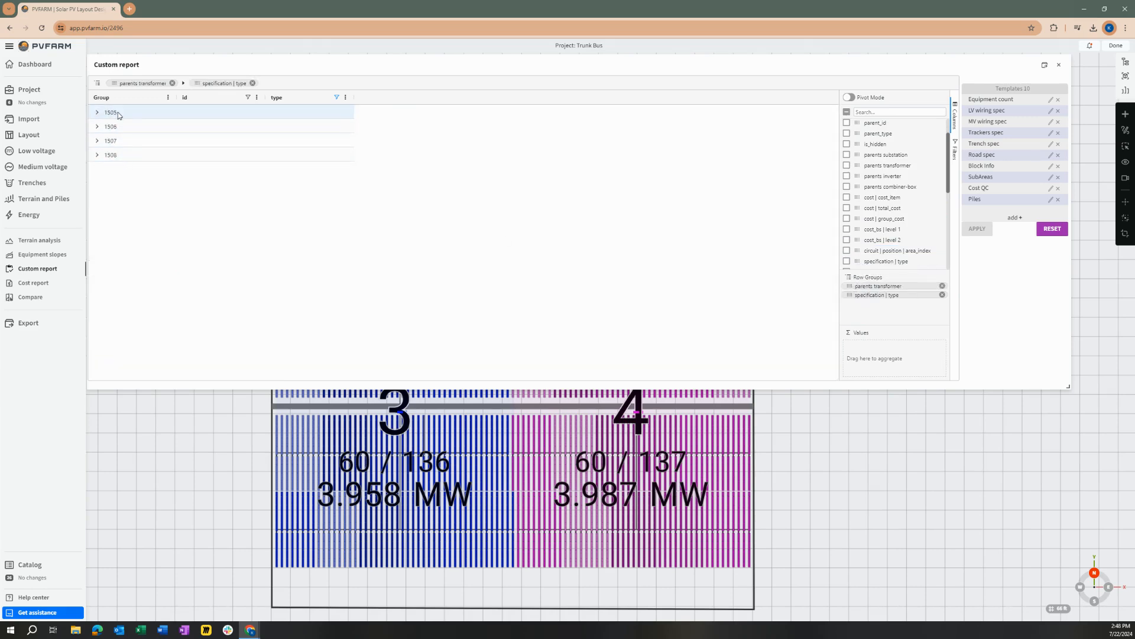
{"action": "left_click", "coordinate": [96, 156]}
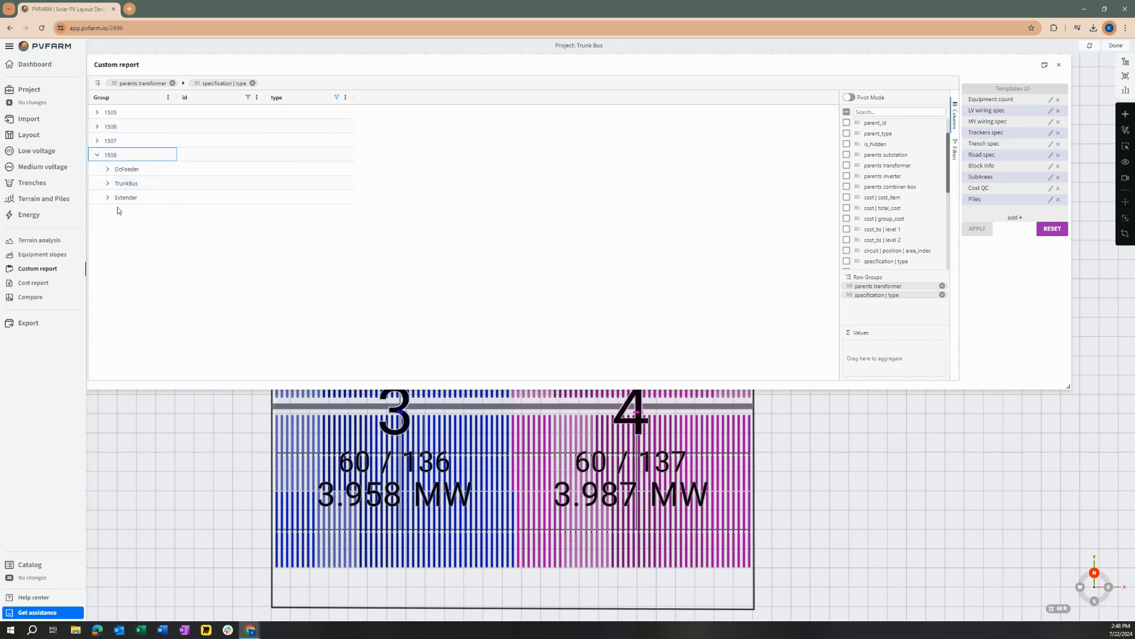
{"action": "left_click", "coordinate": [107, 184]}
{"action": "left_click", "coordinate": [107, 184]}
{"action": "left_click", "coordinate": [107, 170]}
{"action": "left_click", "coordinate": [108, 169]}
{"action": "left_click", "coordinate": [107, 170]}
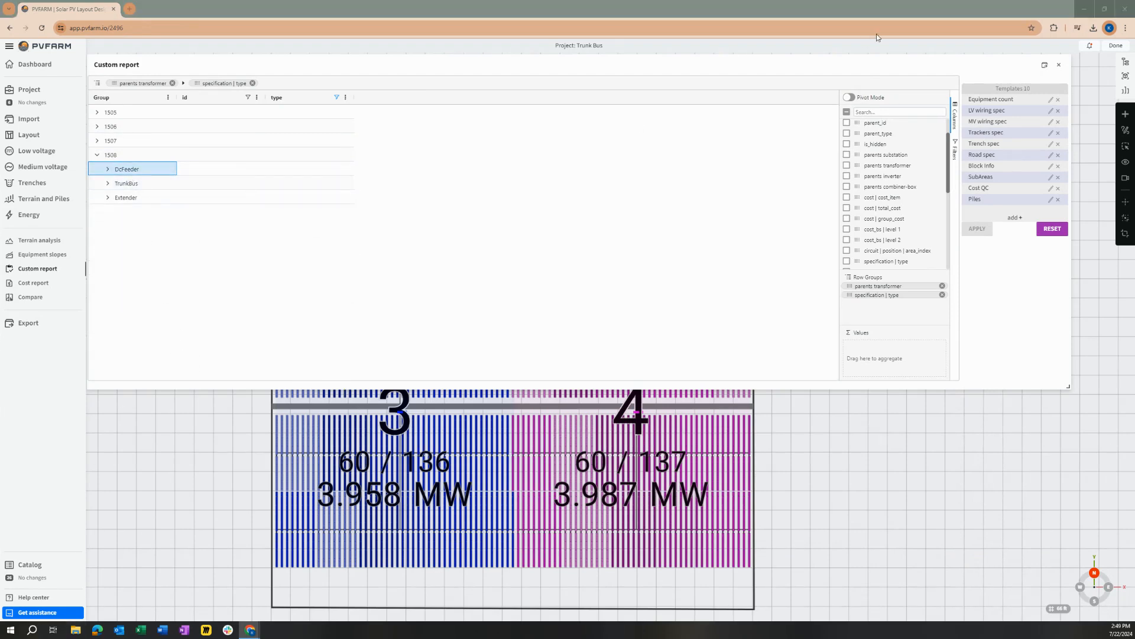
Step: Add id as an aggregated value using Count, and expand transformer 1505 to view the count per wire type
{"action": "scroll", "coordinate": [904, 187], "scroll_direction": "up", "scroll_amount": 1}
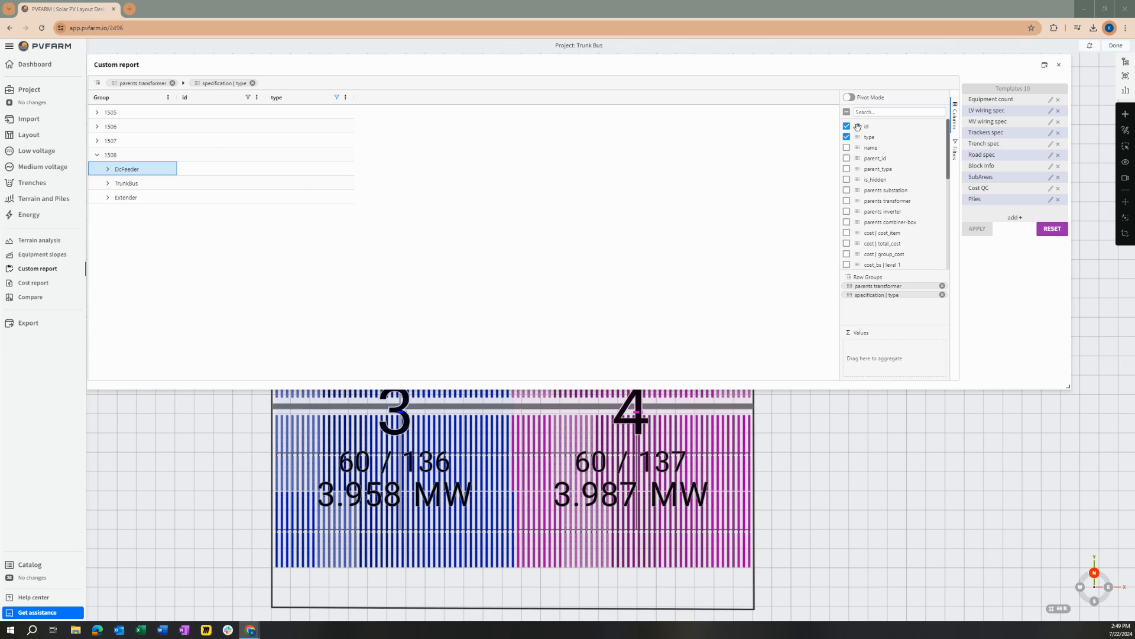
{"action": "left_click_drag", "start_coordinate": [858, 127], "coordinate": [862, 354]}
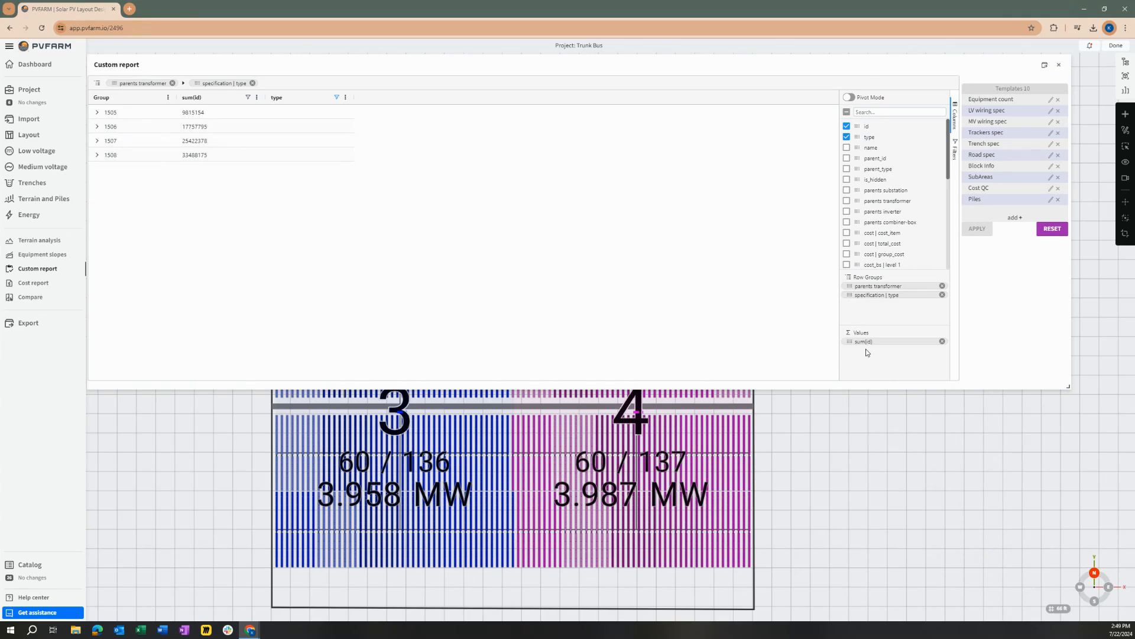
{"action": "left_click", "coordinate": [257, 100]}
{"action": "mouse_move", "coordinate": [295, 156]}
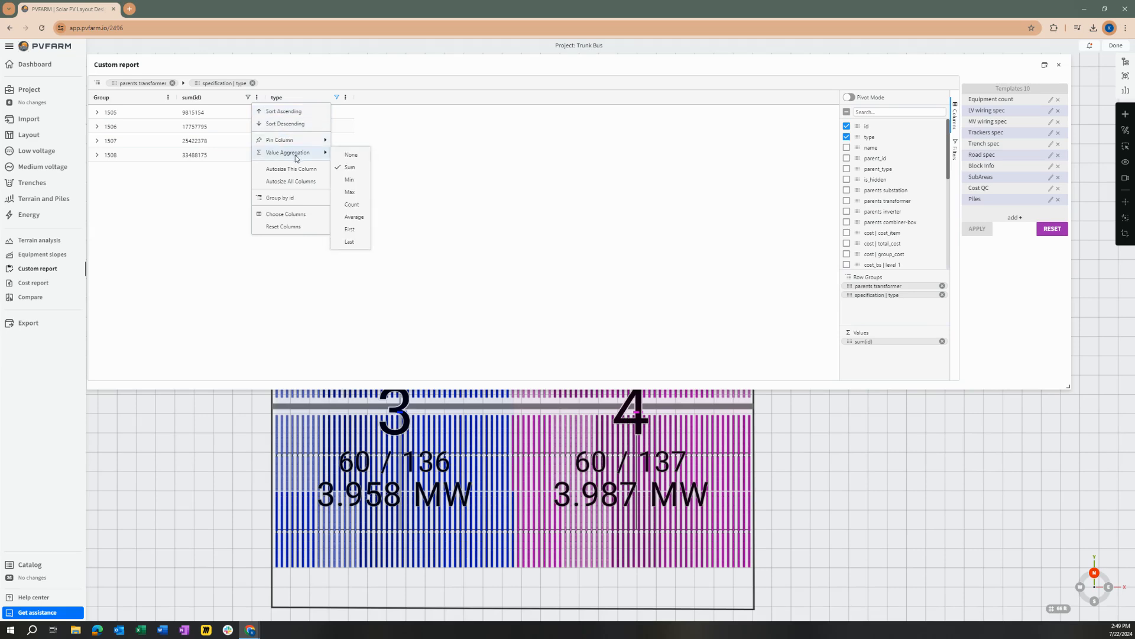
{"action": "left_click", "coordinate": [359, 205]}
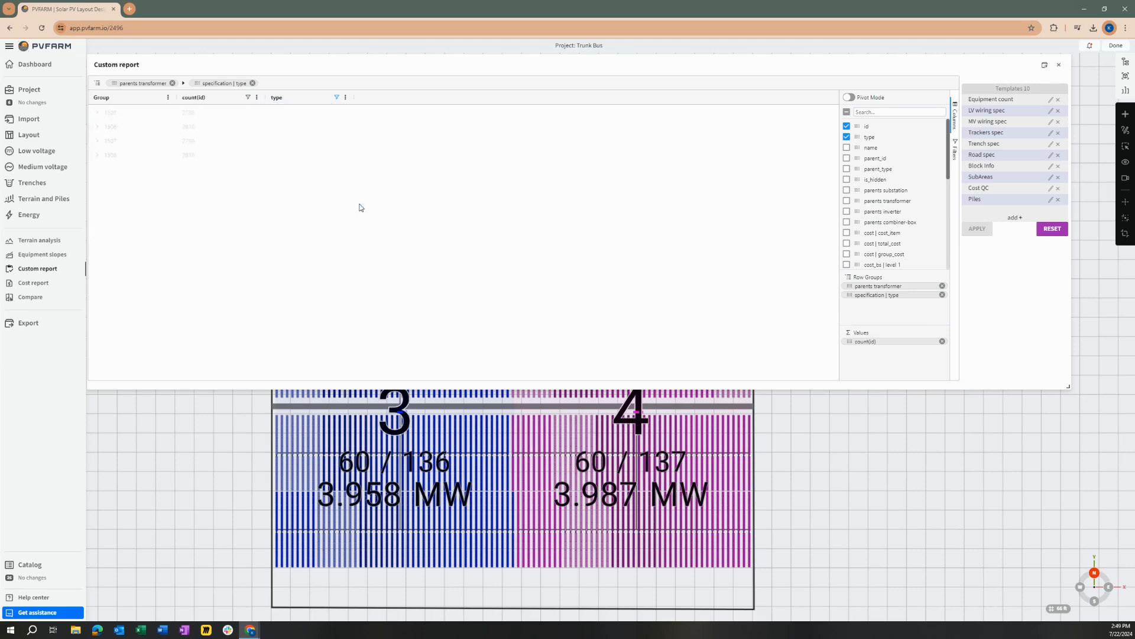
{"action": "left_click", "coordinate": [98, 113]}
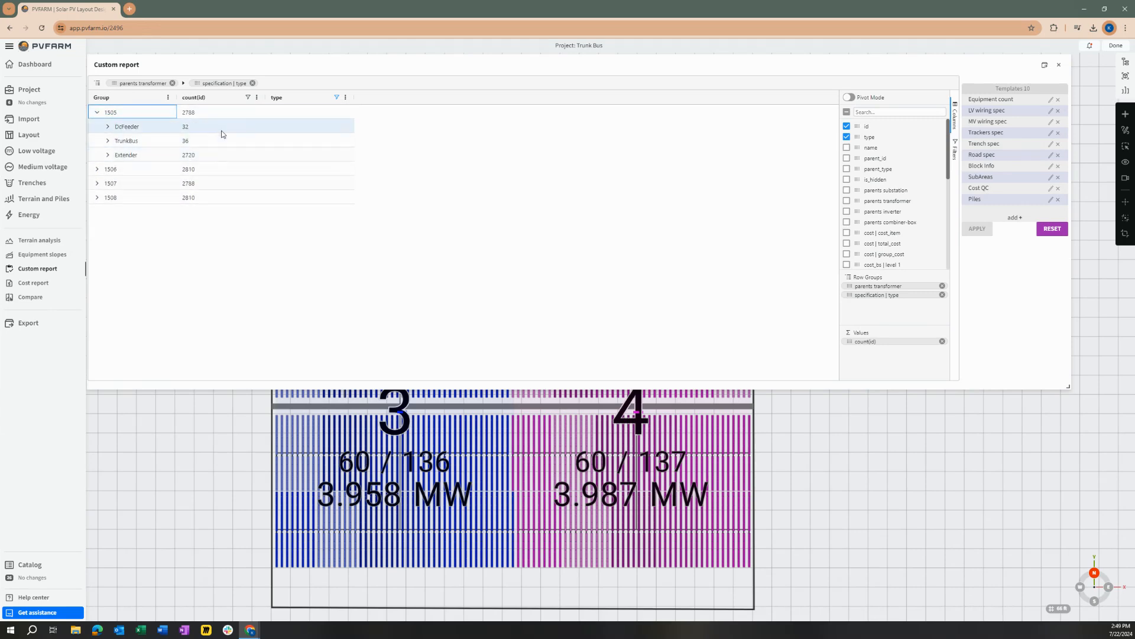
{"action": "left_click", "coordinate": [111, 111]}
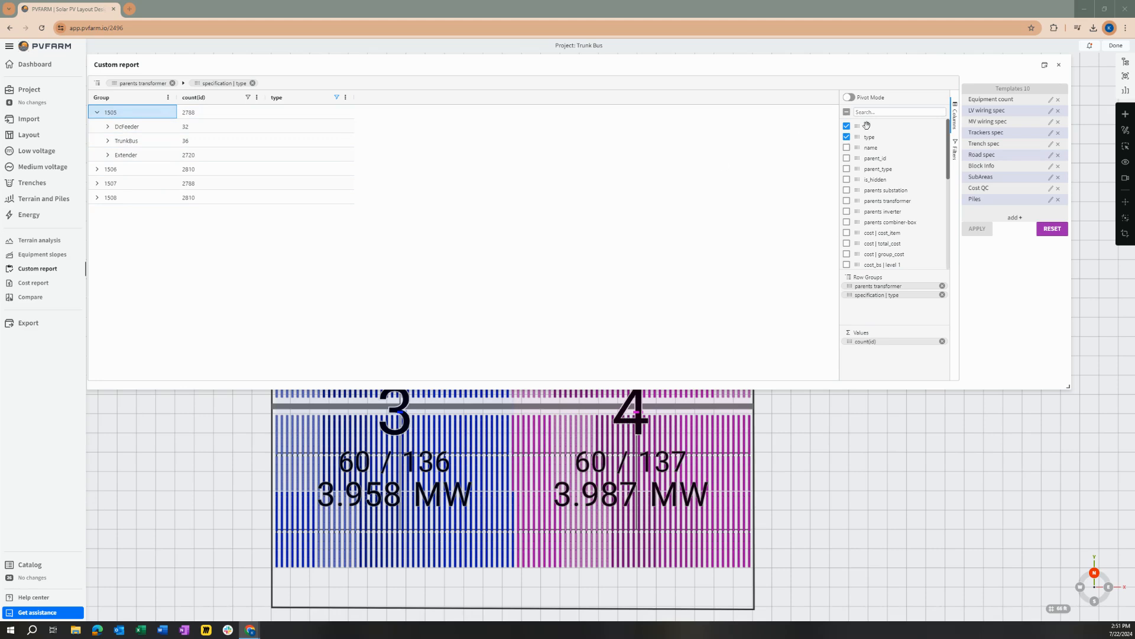
{"action": "scroll", "coordinate": [851, 159], "scroll_direction": "down", "scroll_amount": 6}
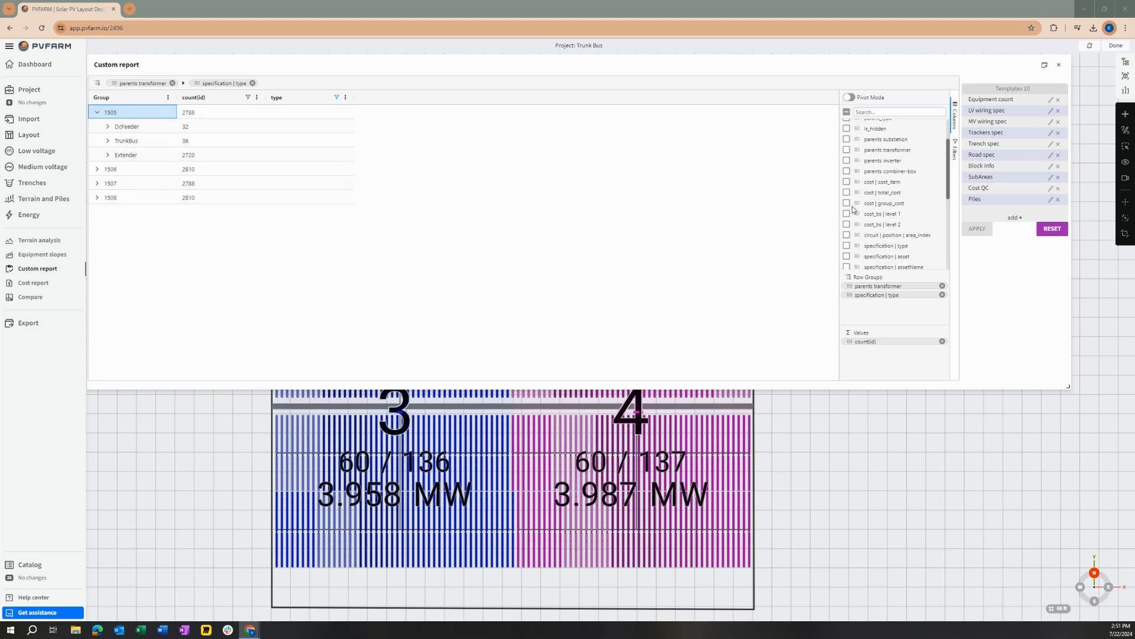
{"action": "left_click", "coordinate": [847, 194]}
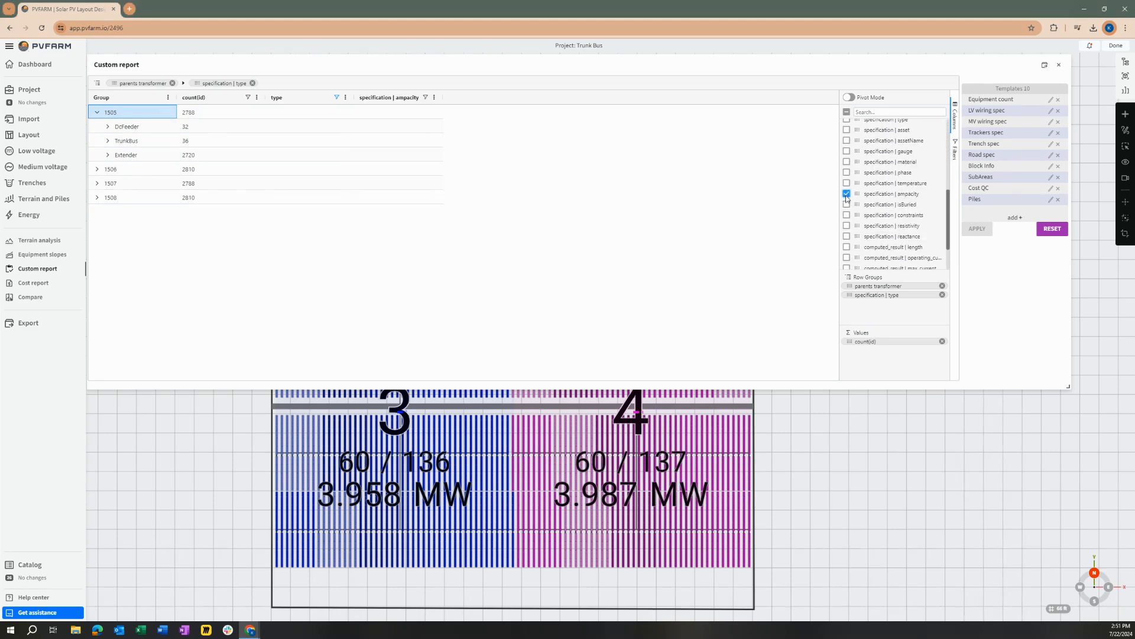
{"action": "left_click", "coordinate": [847, 194]}
{"action": "scroll", "coordinate": [853, 241], "scroll_direction": "down", "scroll_amount": 3}
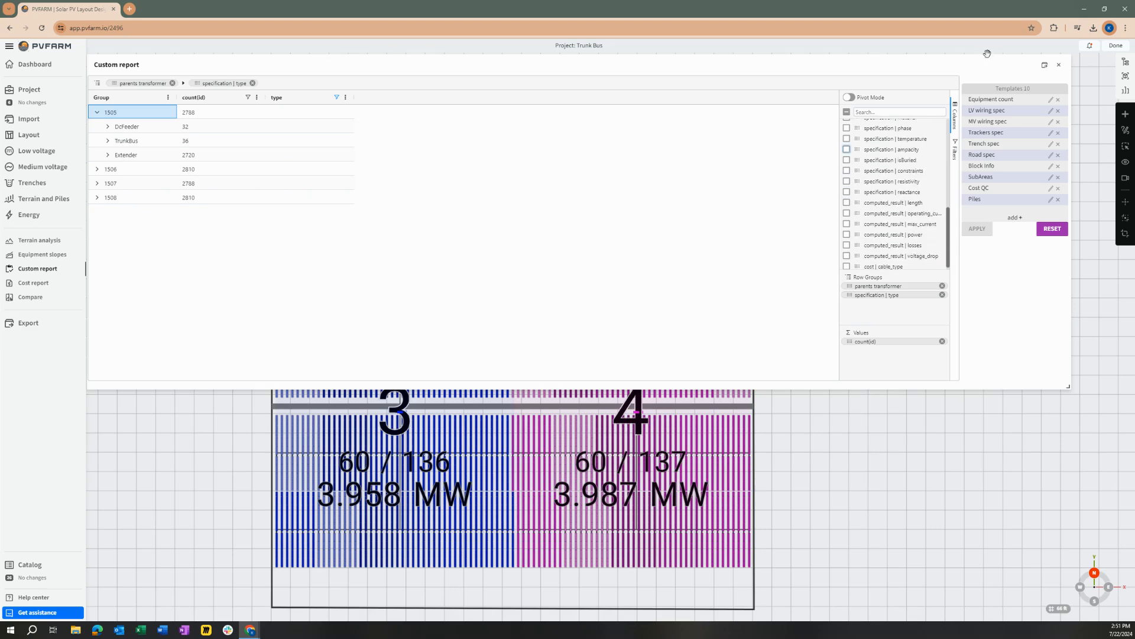
{"action": "scroll", "coordinate": [869, 236], "scroll_direction": "down", "scroll_amount": 1}
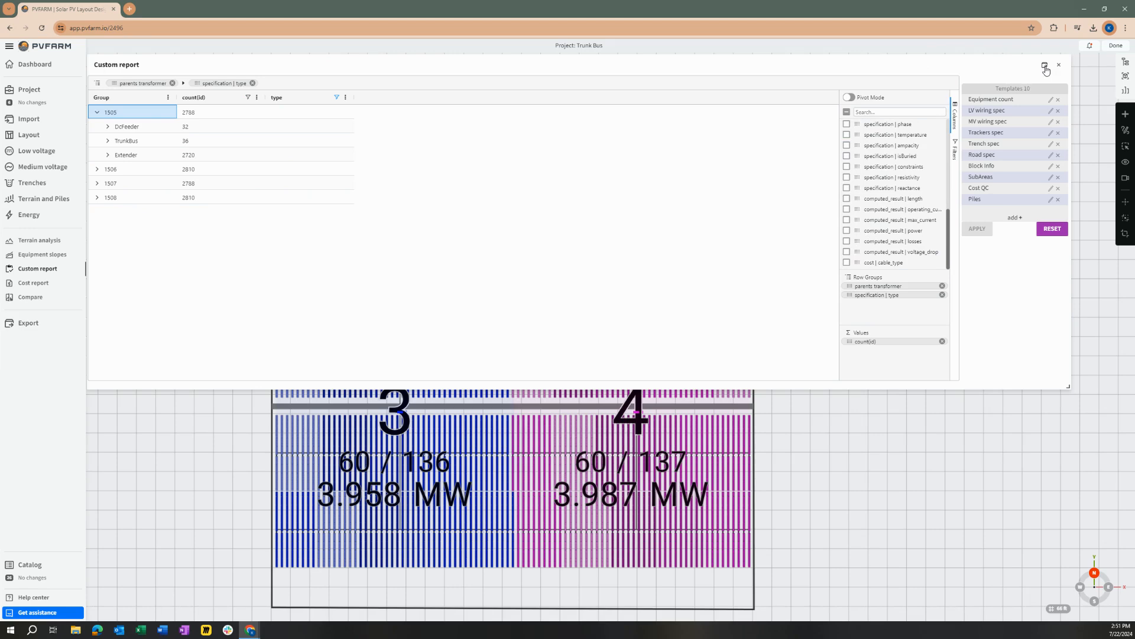
Step: Export the custom report to an Excel file and open the browser's list of recent downloads
{"action": "left_click", "coordinate": [1064, 80]}
{"action": "left_click", "coordinate": [1095, 28]}
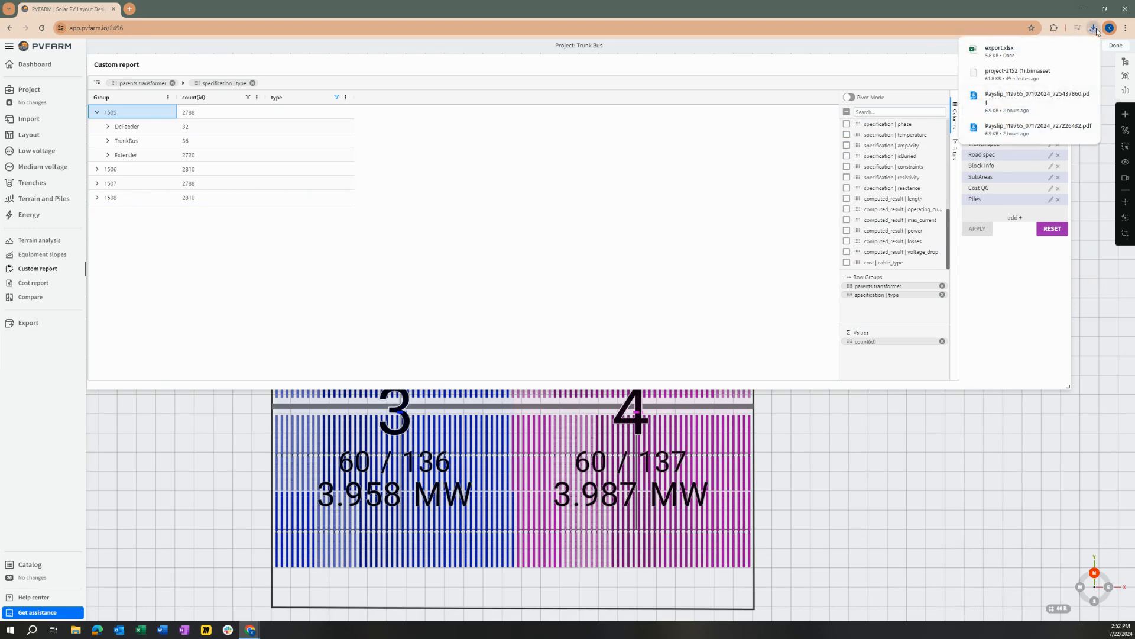
Step: Open the downloaded export.xlsx file and close the custom report
{"action": "left_click", "coordinate": [1024, 50]}
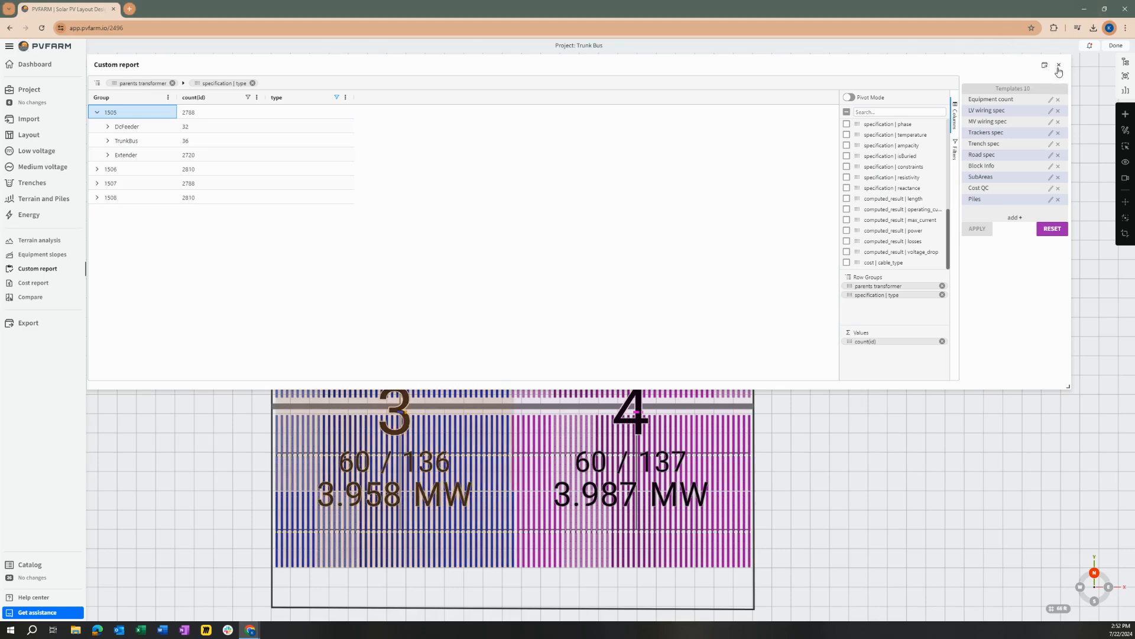
{"action": "left_click", "coordinate": [1058, 65]}
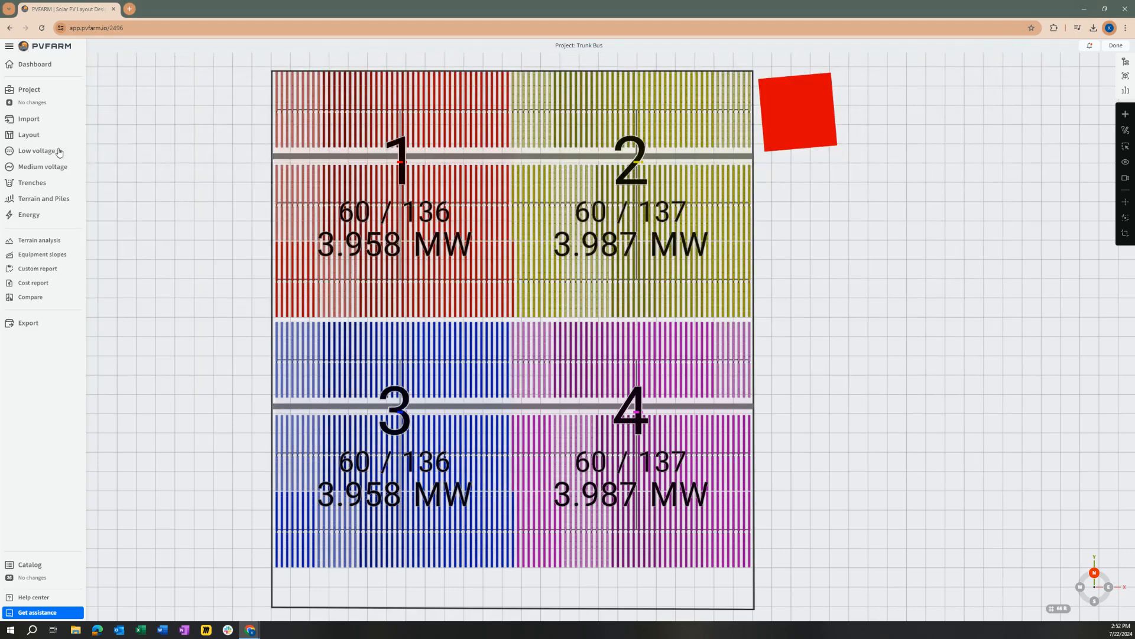
Step: Add the current project version to the comparison and check the list of saved project versions
{"action": "left_click", "coordinate": [30, 90]}
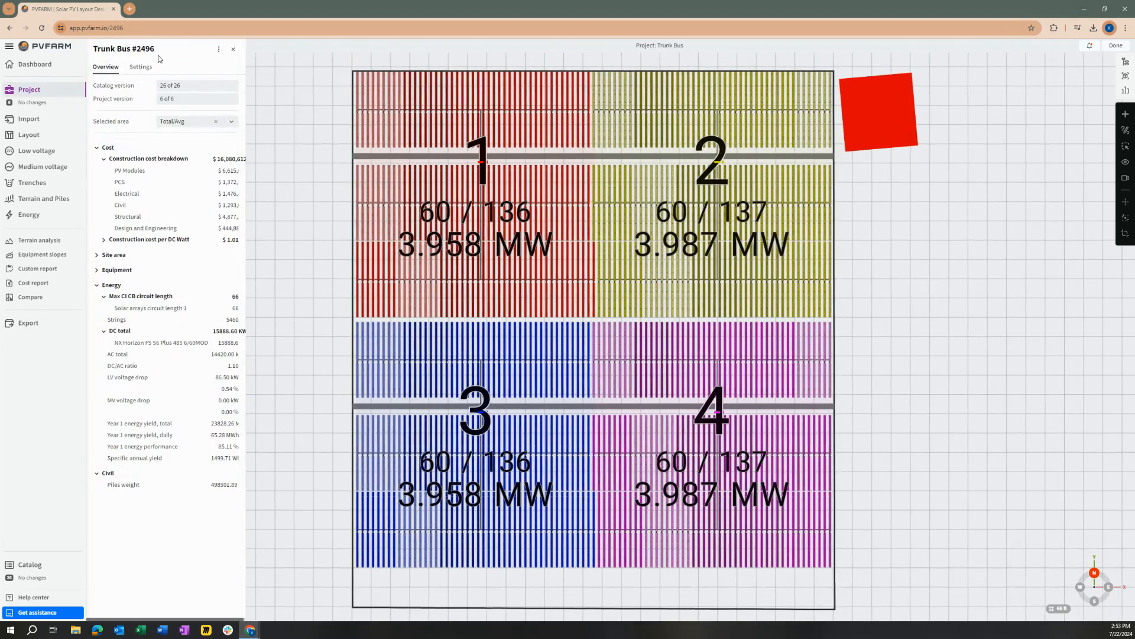
{"action": "left_click", "coordinate": [219, 52]}
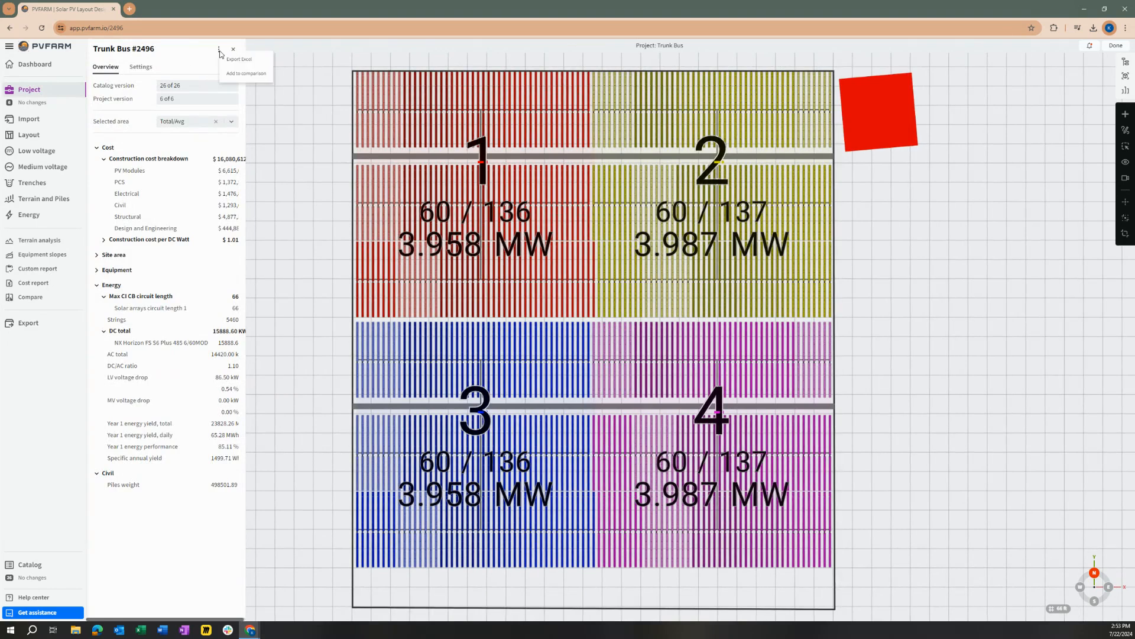
{"action": "left_click", "coordinate": [242, 74]}
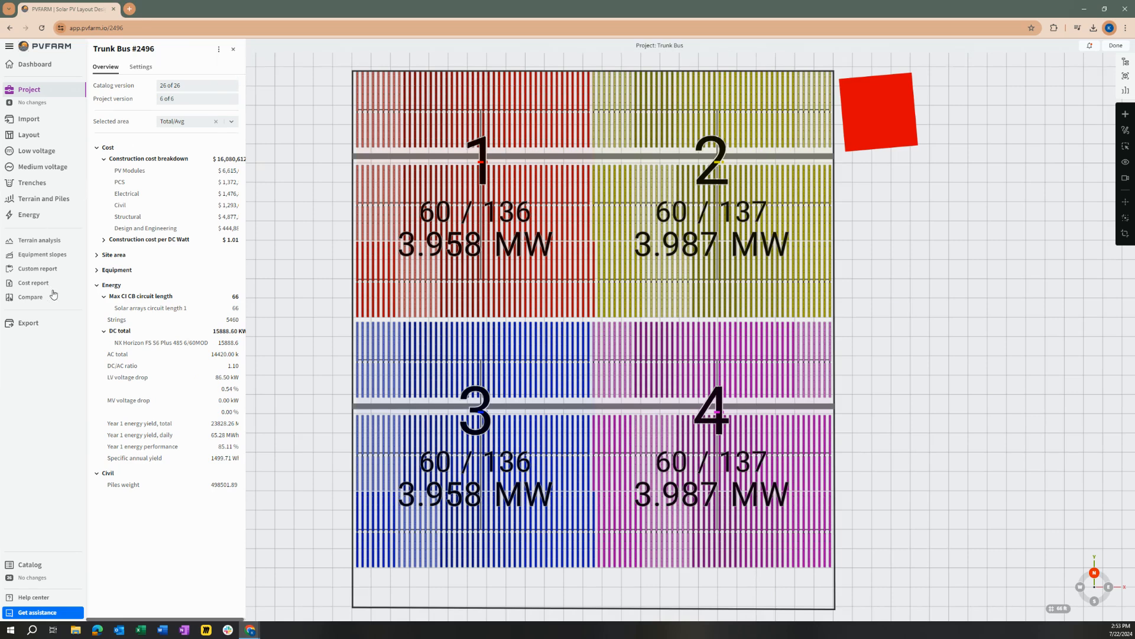
{"action": "left_click", "coordinate": [31, 104]}
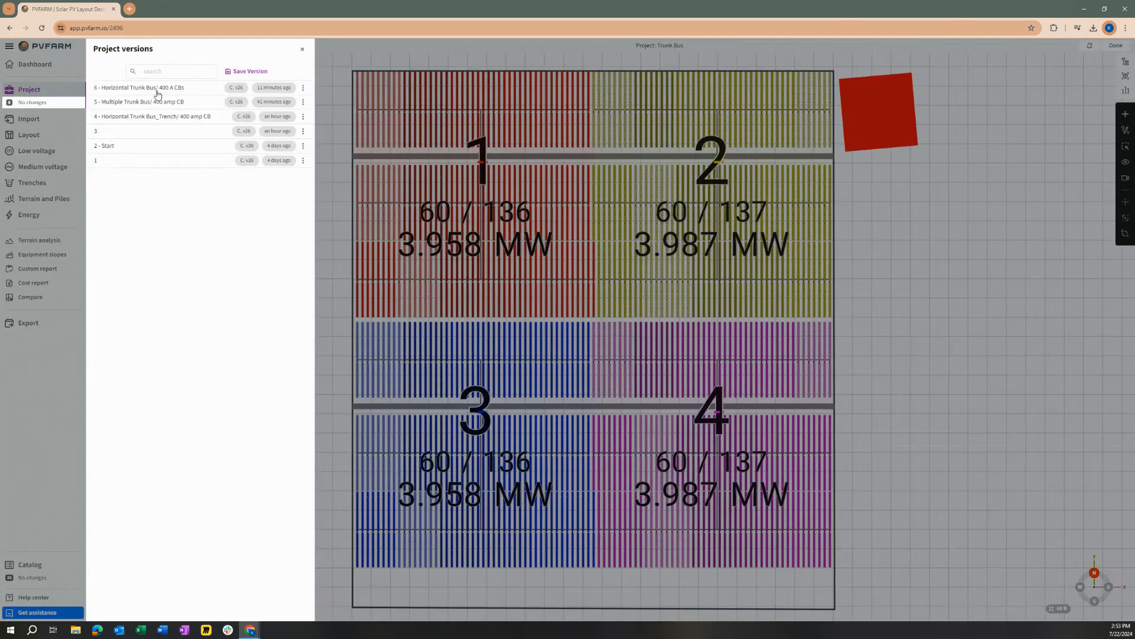
{"action": "left_click", "coordinate": [302, 49]}
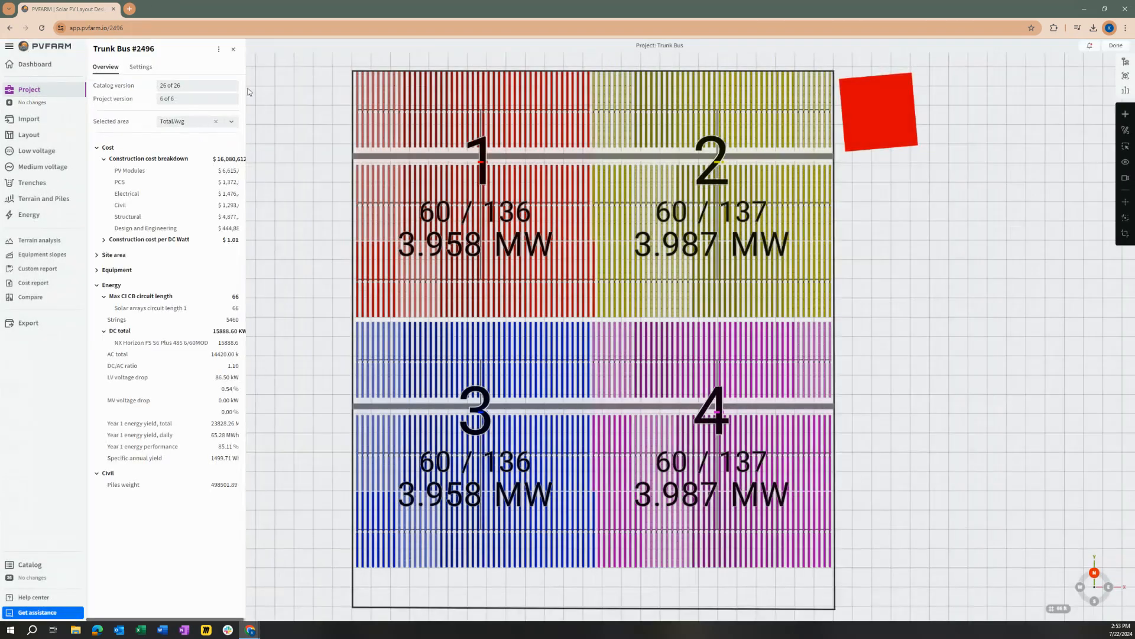
Step: Open the comparison of the three trunk bus versions, enlarge and reposition its window to review cost and energy figures, and close it
{"action": "left_click", "coordinate": [31, 298]}
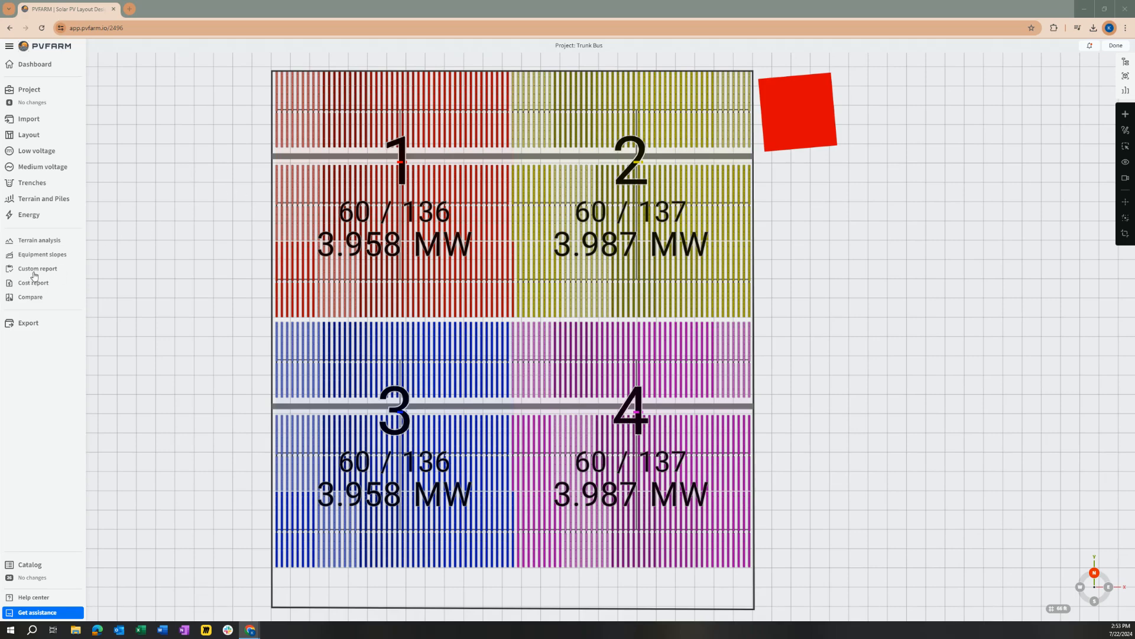
{"action": "left_click", "coordinate": [33, 297]}
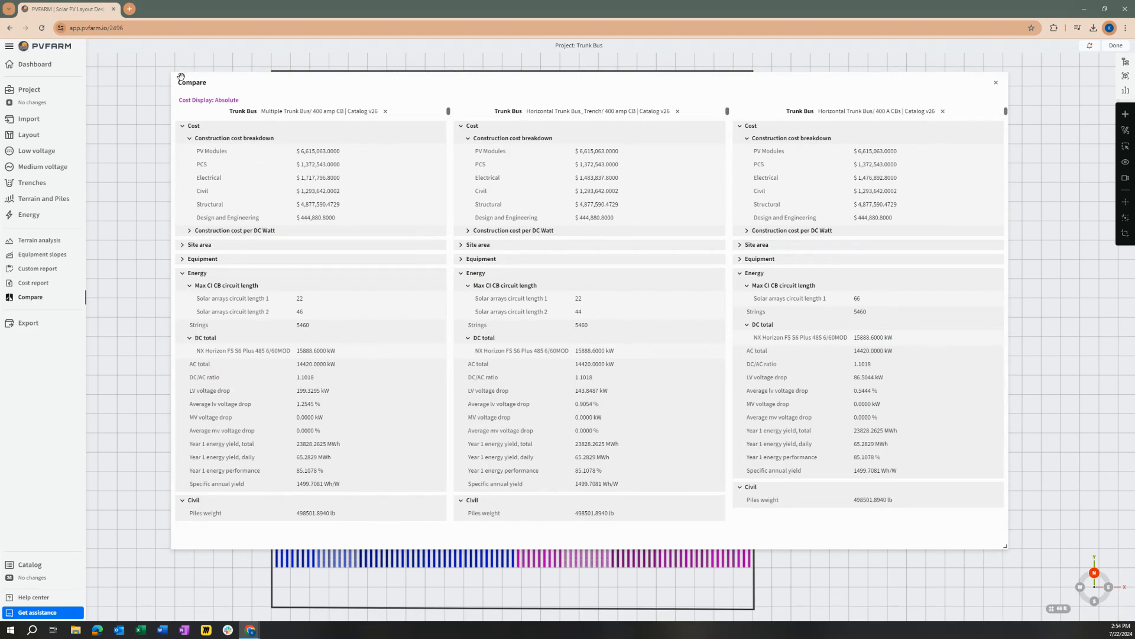
{"action": "left_click_drag", "start_coordinate": [1004, 543], "coordinate": [1058, 599]}
{"action": "left_click_drag", "start_coordinate": [713, 90], "coordinate": [650, 72]}
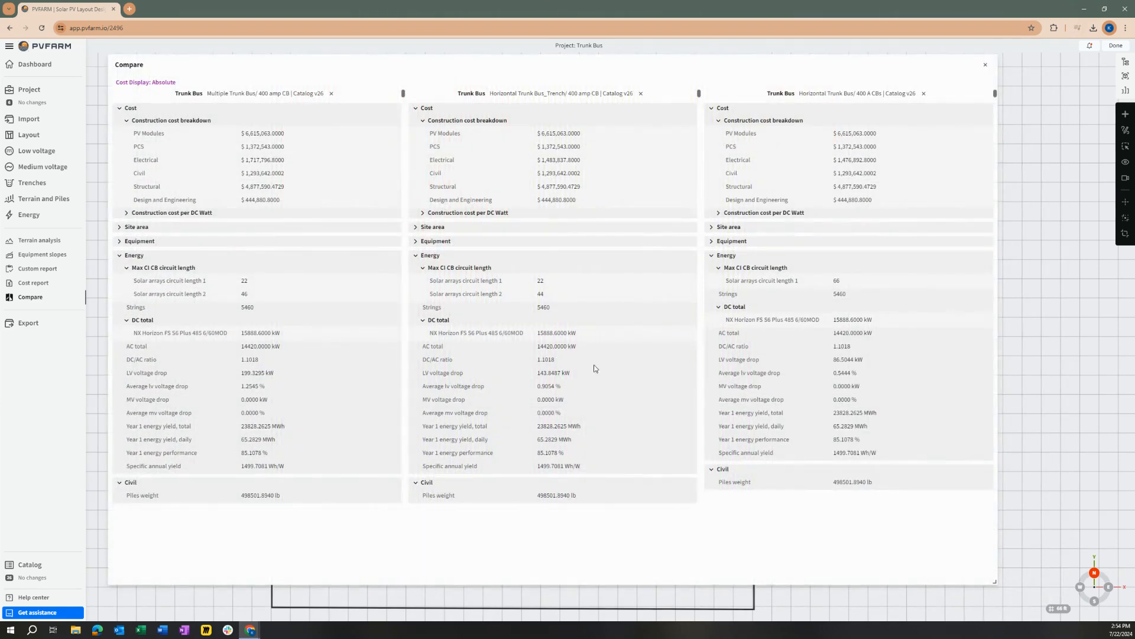
{"action": "left_click", "coordinate": [985, 65]}
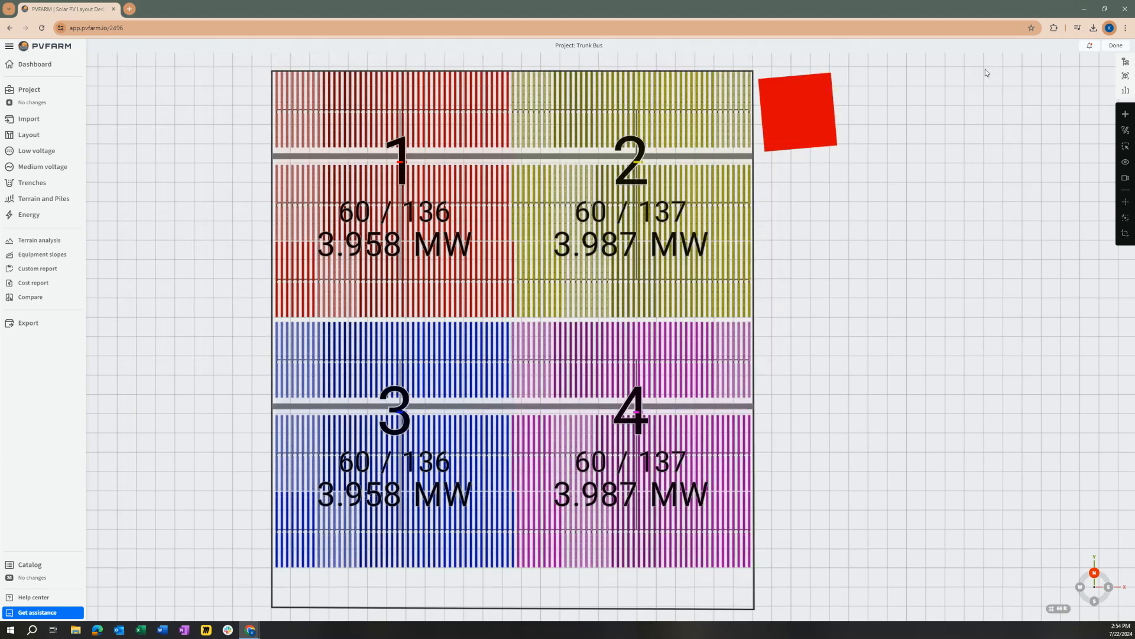
Step: Select the road running through blocks 1 and 2 and move it farther south within the site boundary
{"action": "scroll", "coordinate": [460, 311], "scroll_direction": "up", "scroll_amount": 5}
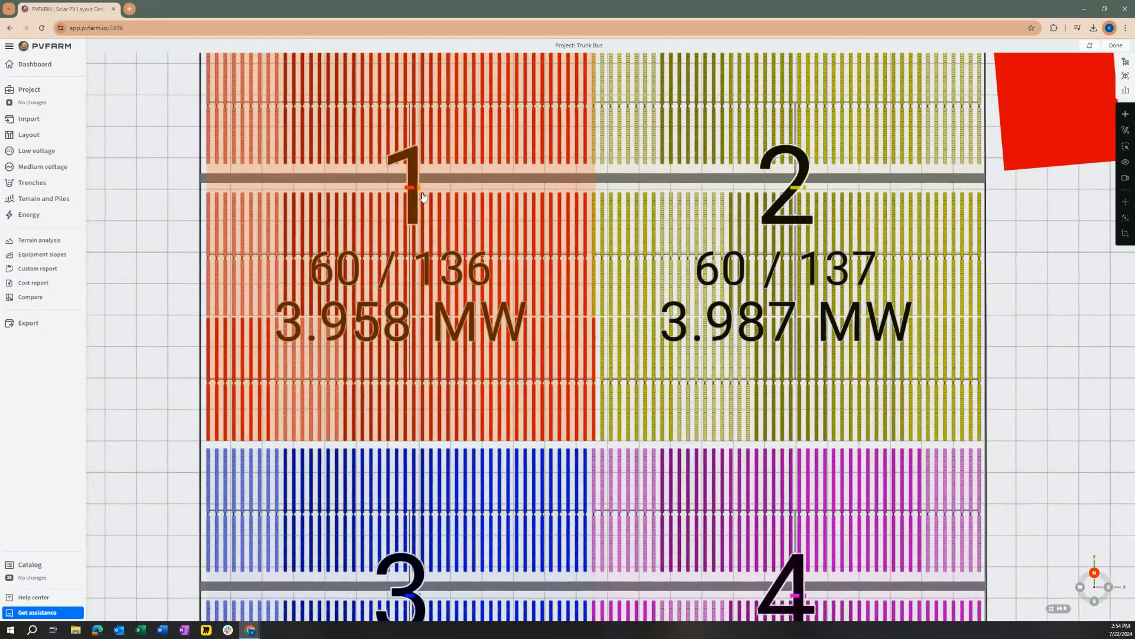
{"action": "scroll", "coordinate": [489, 199], "scroll_direction": "down", "scroll_amount": 2}
{"action": "scroll", "coordinate": [540, 198], "scroll_direction": "up", "scroll_amount": 4}
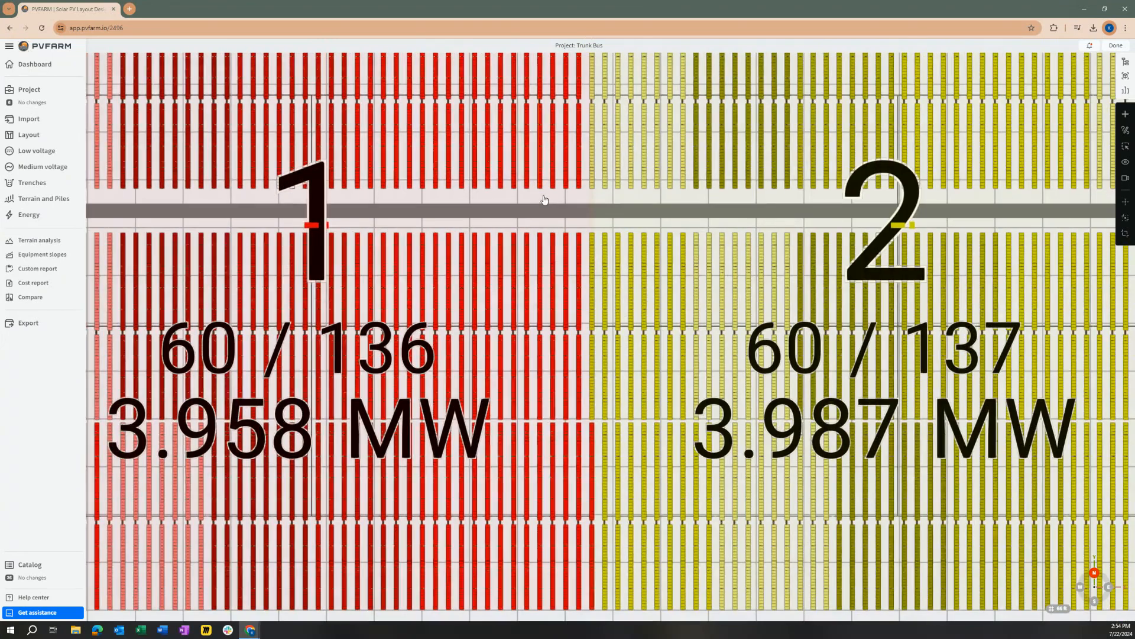
{"action": "left_click", "coordinate": [547, 213]}
{"action": "scroll", "coordinate": [546, 213], "scroll_direction": "down", "scroll_amount": 6}
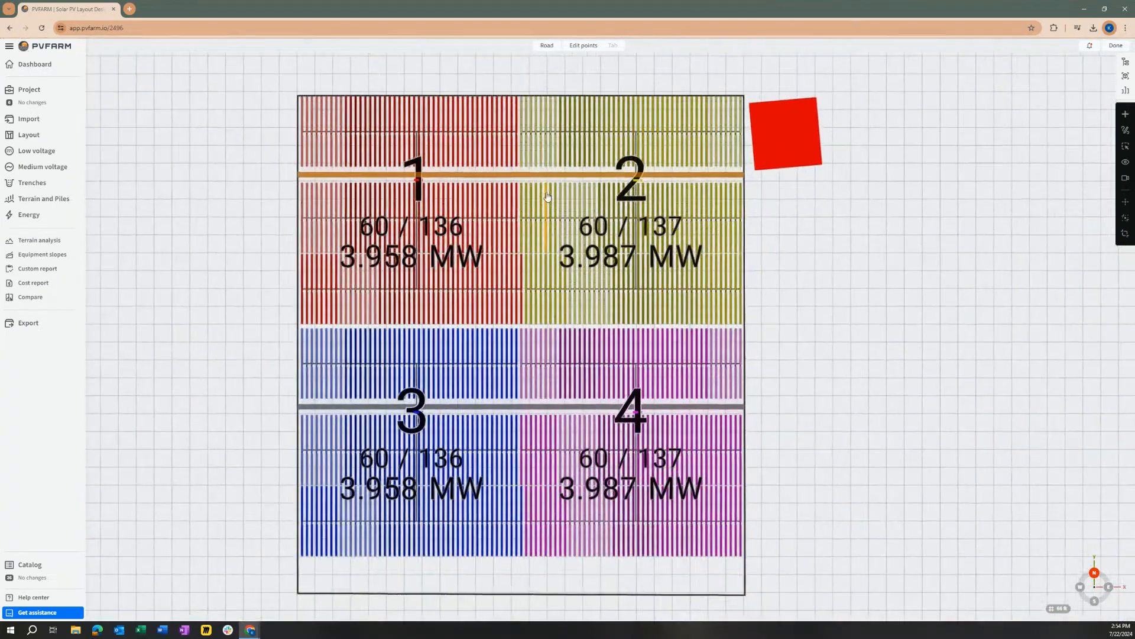
{"action": "left_click_drag", "start_coordinate": [521, 144], "coordinate": [524, 277]}
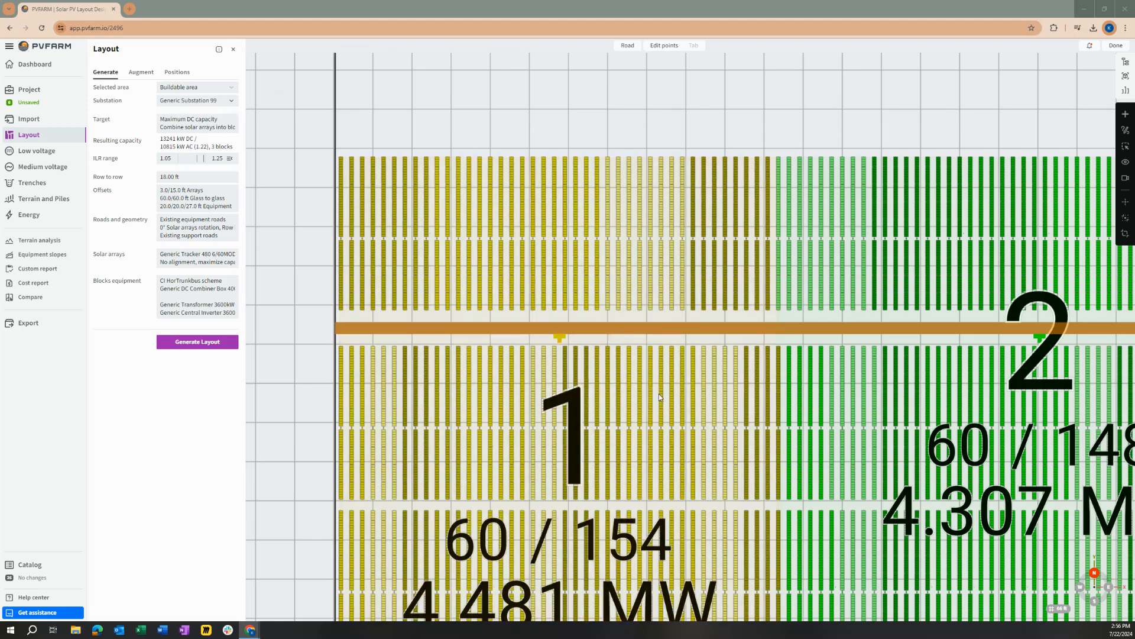
Step: Review the unsaved layout's key metrics in the new version details and close the project versions without adding one
{"action": "scroll", "coordinate": [659, 394], "scroll_direction": "down", "scroll_amount": 3}
{"action": "left_click", "coordinate": [29, 102]}
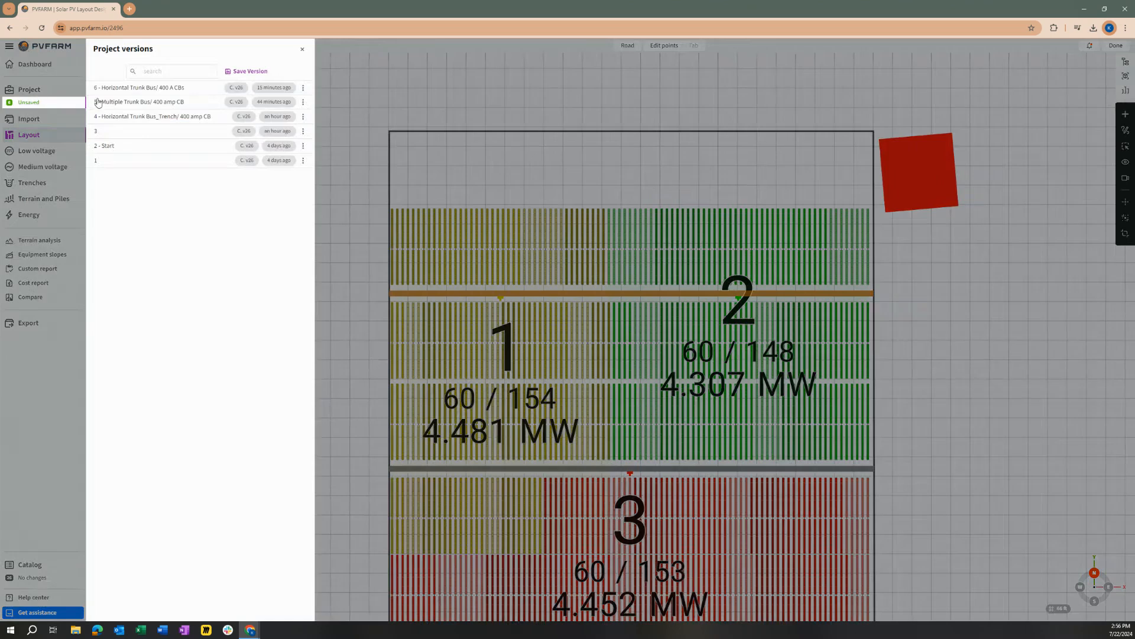
{"action": "left_click", "coordinate": [242, 71]}
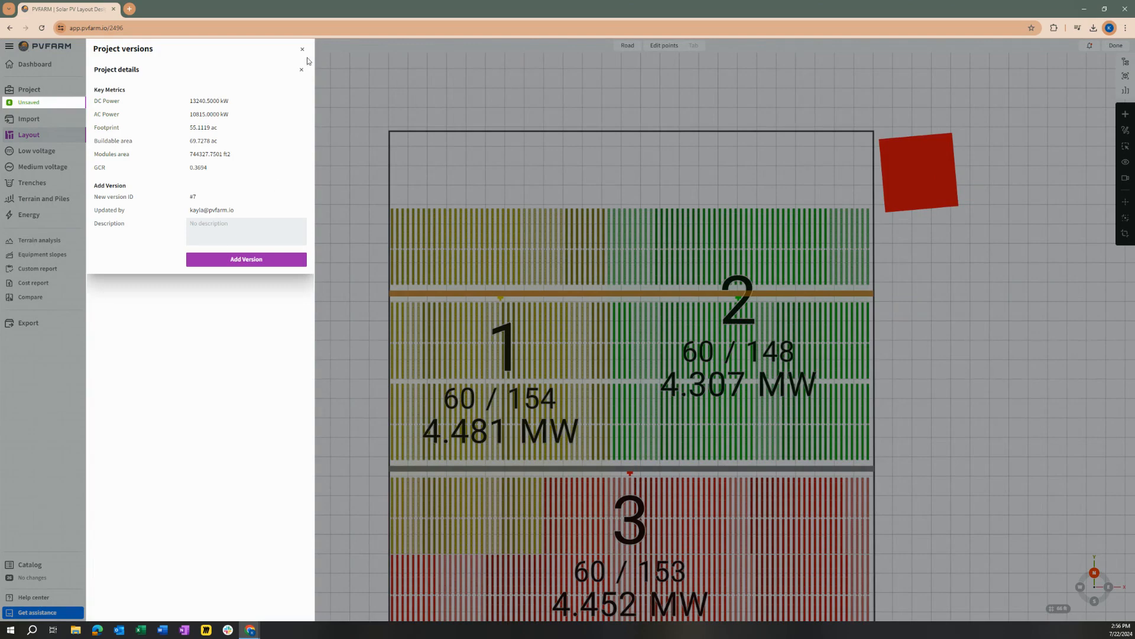
{"action": "left_click", "coordinate": [301, 50]}
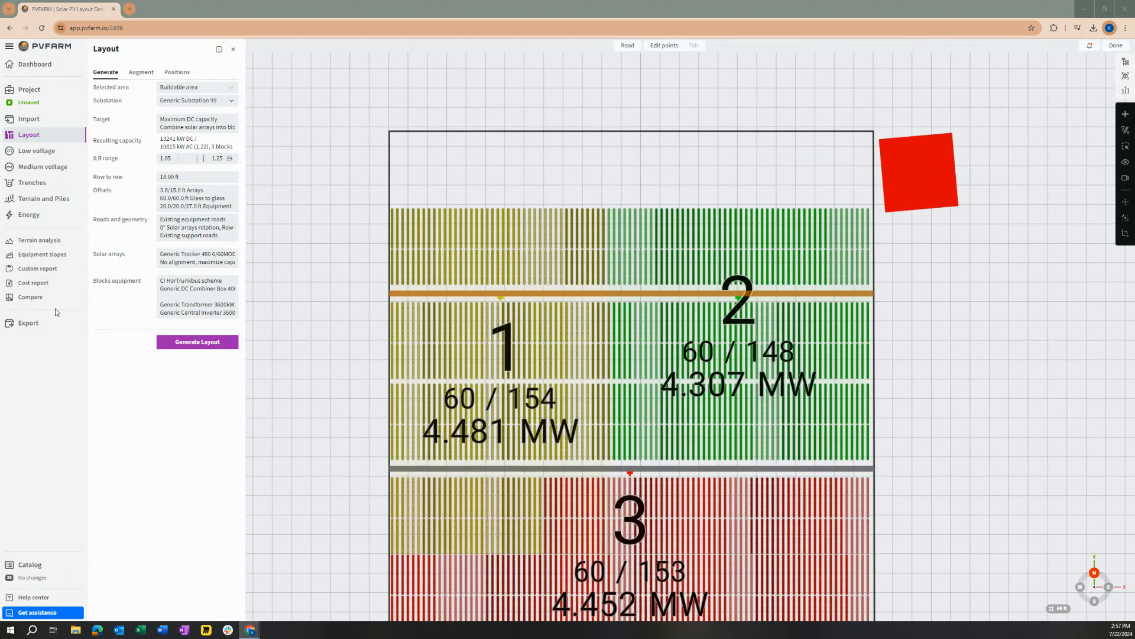
Step: Open and close the custom report for the changed layout, and bring up the version comparison to examine the unsaved differences
{"action": "left_click", "coordinate": [39, 270]}
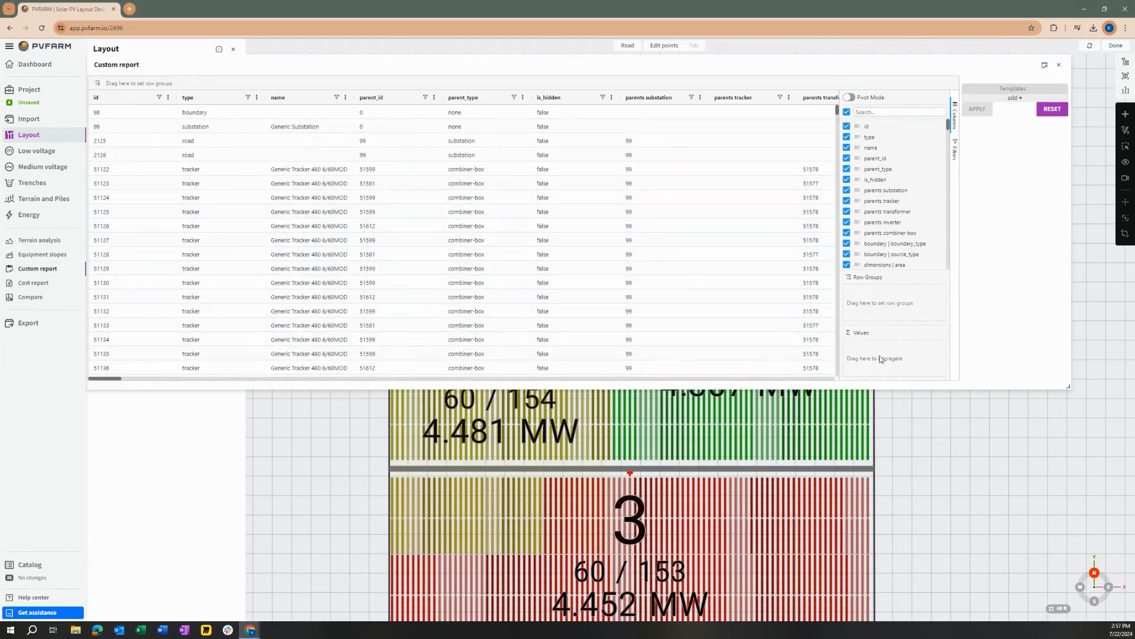
{"action": "left_click", "coordinate": [1057, 67]}
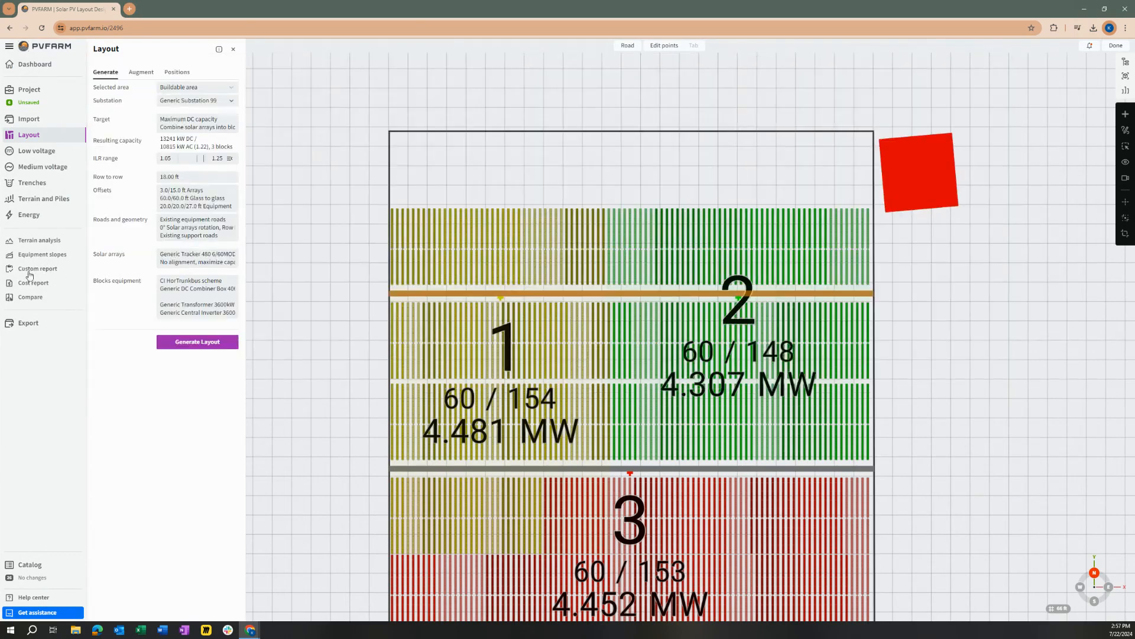
{"action": "left_click", "coordinate": [28, 299]}
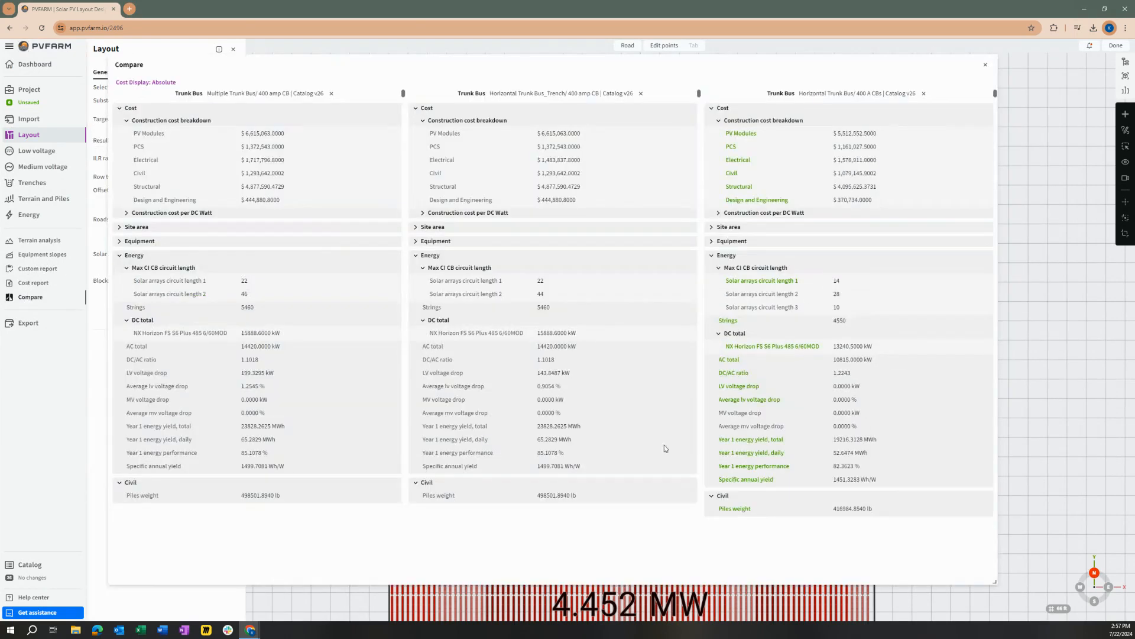